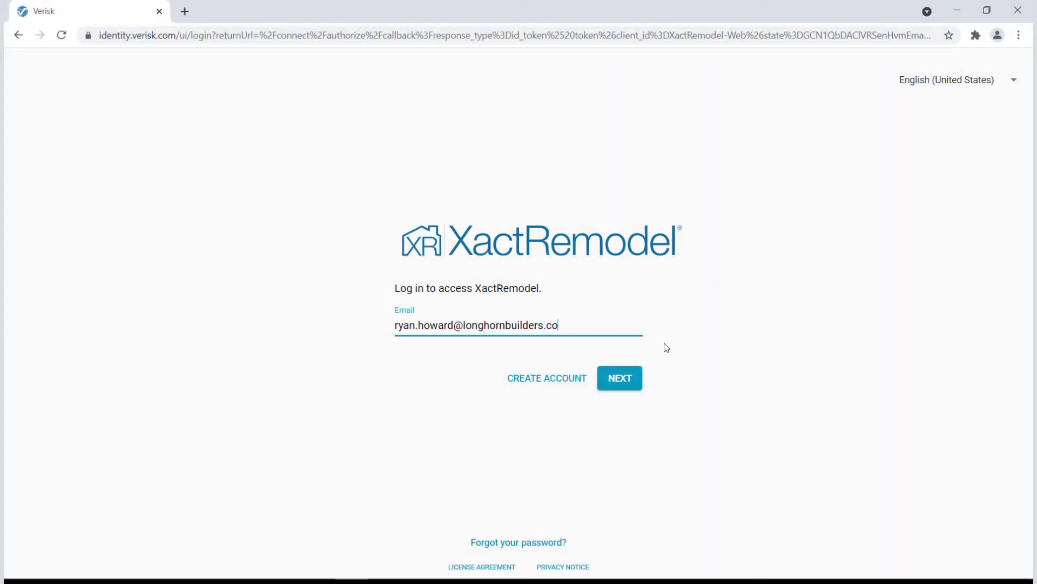
# Enter the company's street address, city, state and ZIP code
pyautogui.click(622, 379)
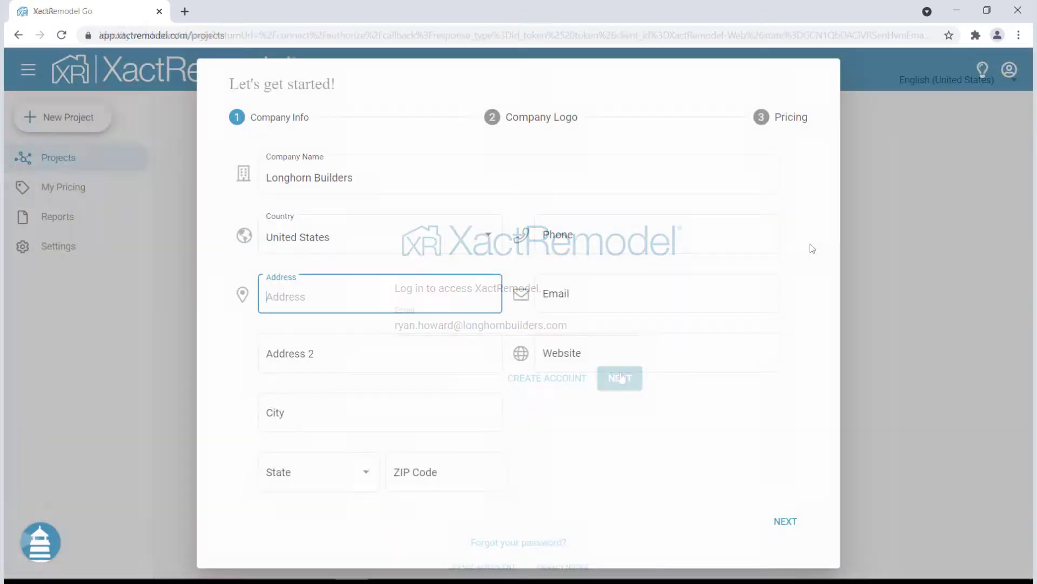
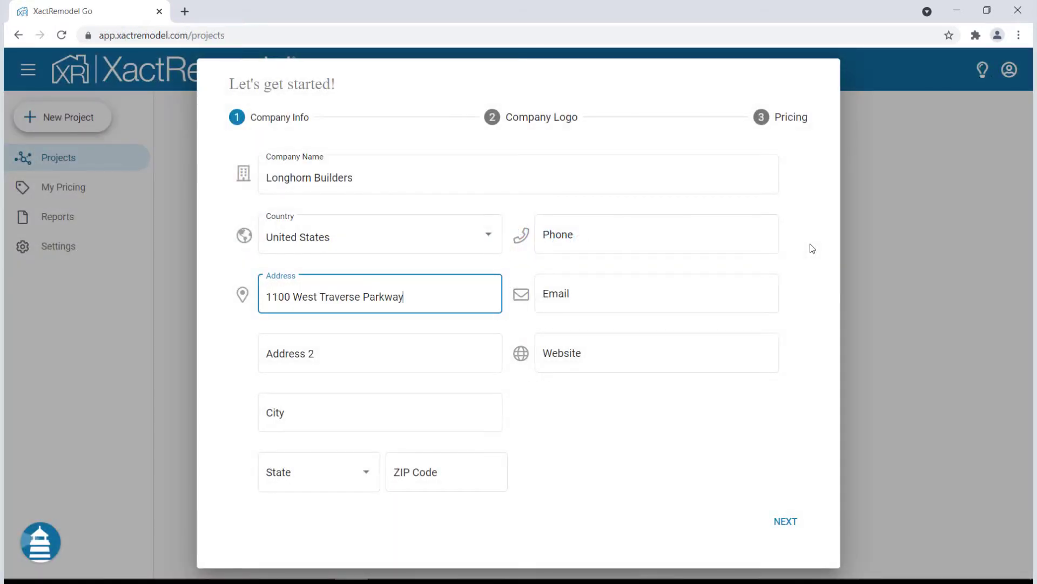
pyautogui.press('Tab')
pyautogui.press('Tab')
pyautogui.press('Tab')
pyautogui.press('Tab')
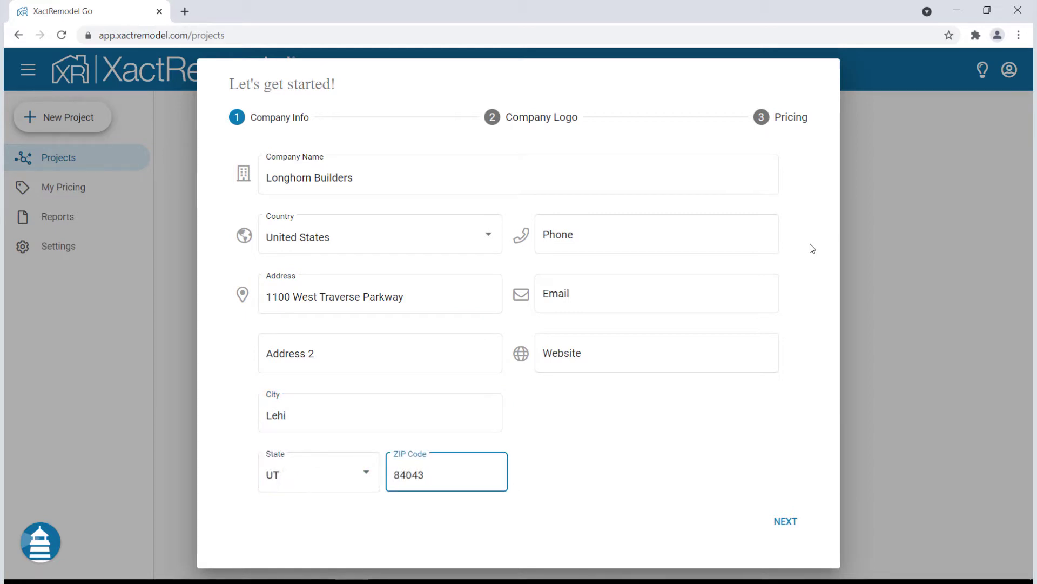
# Fill in the company's phone number, e-mail address and website
pyautogui.press('Tab')
pyautogui.write('(801) 555-5900')
pyautogui.press('Tab')
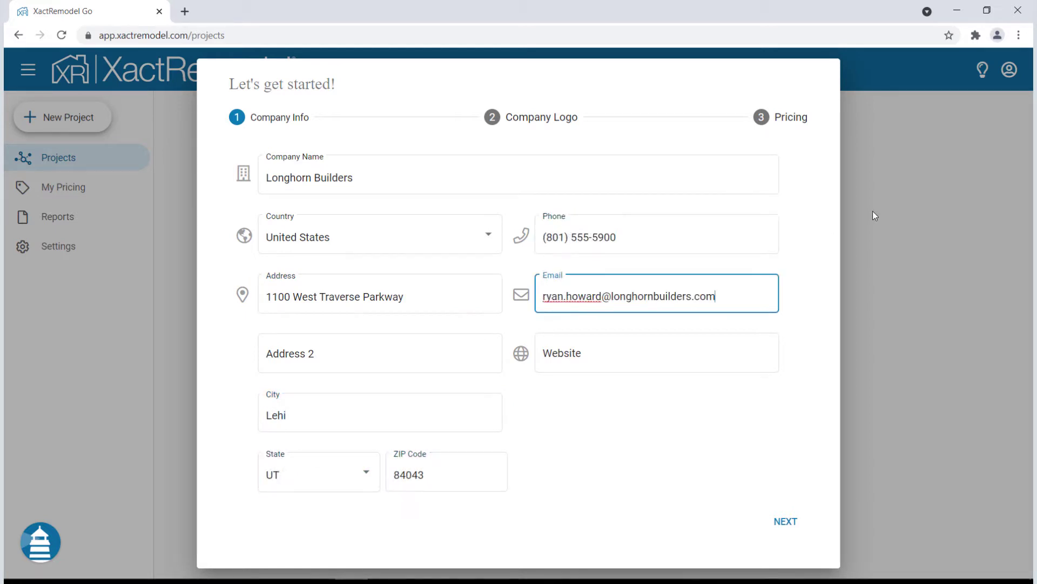
pyautogui.press('Tab')
pyautogui.write('www.longhornbuilders.com')
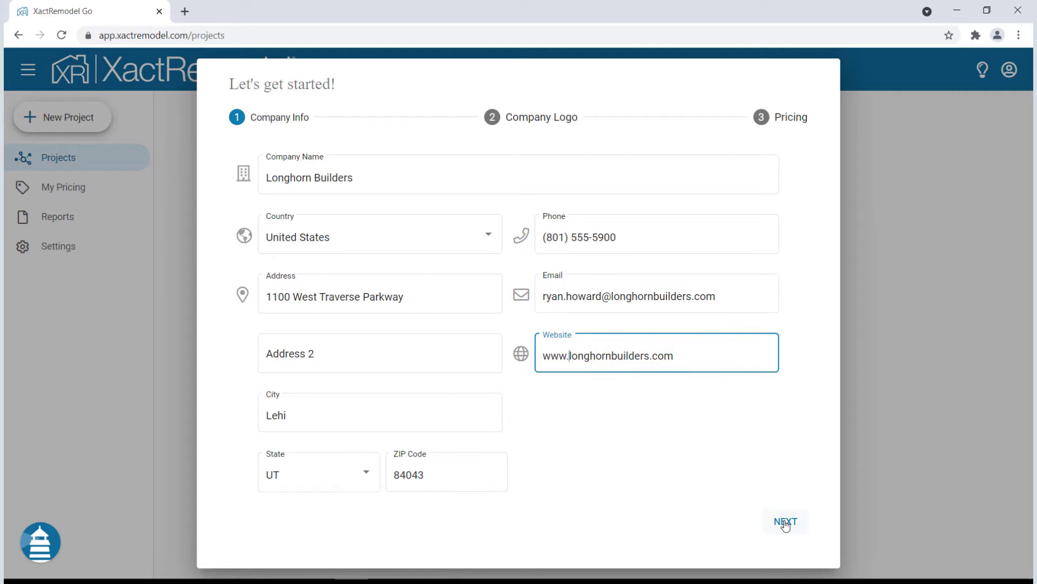
# Skip the logo step and finish setup with the pricing markup left at 0%
pyautogui.click(785, 521)
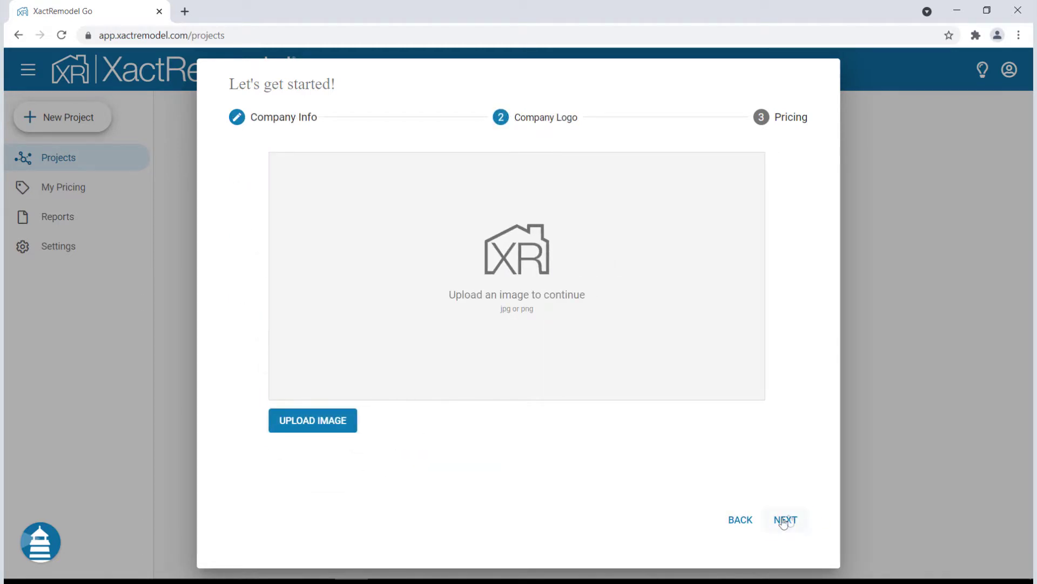
pyautogui.click(784, 521)
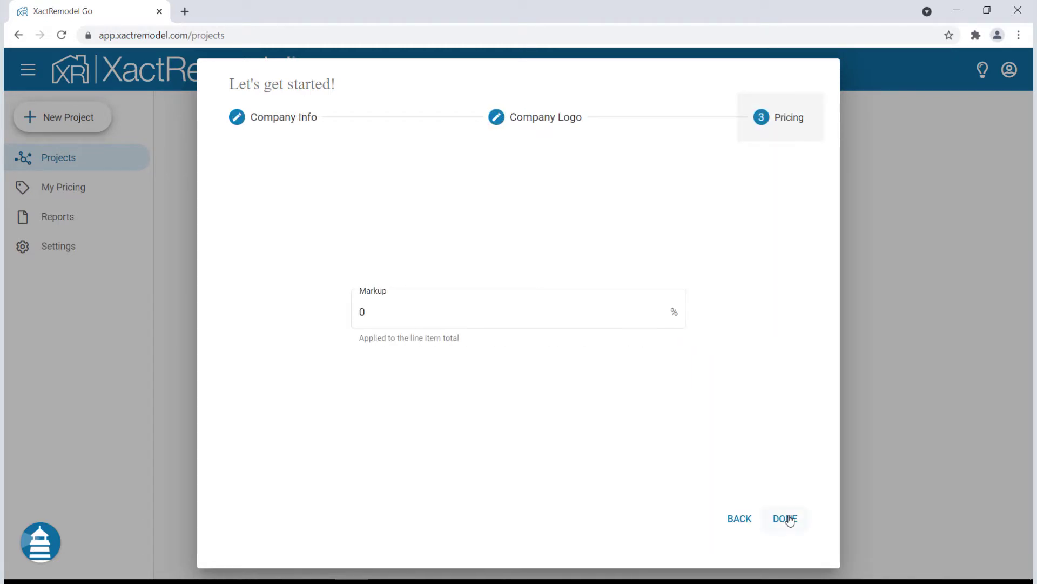
pyautogui.click(787, 518)
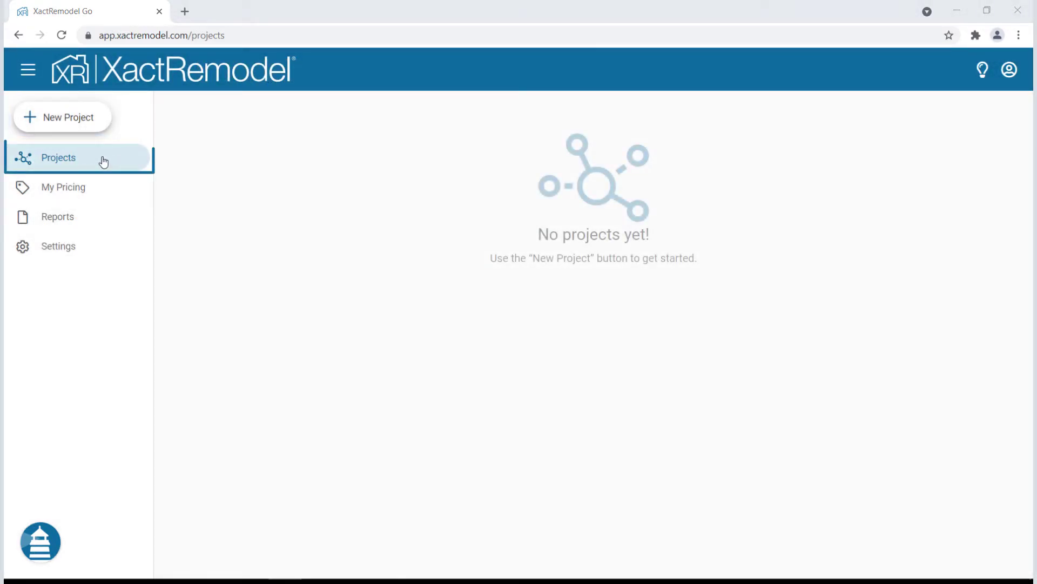
pyautogui.click(99, 192)
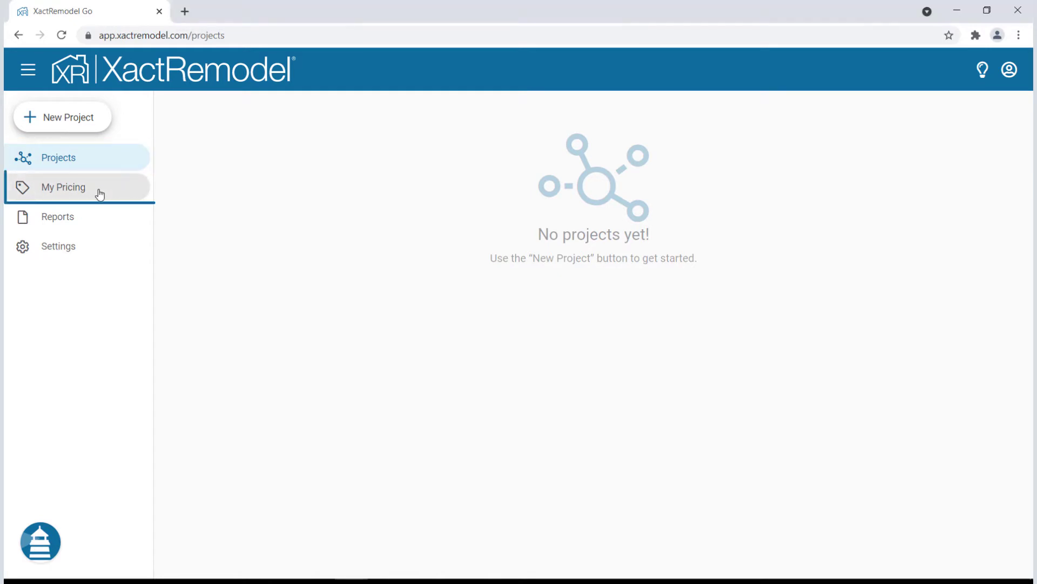
pyautogui.click(96, 218)
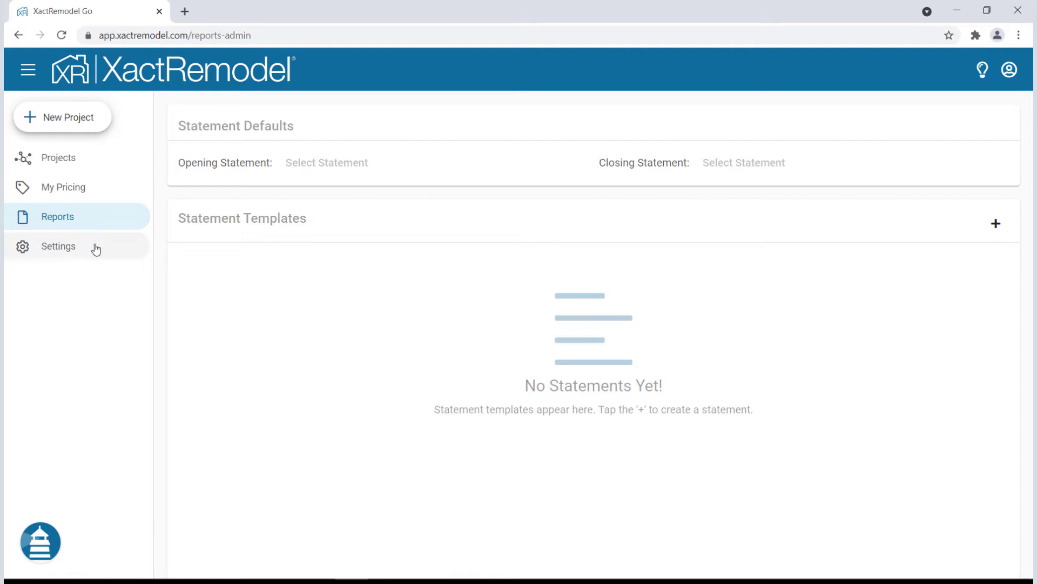
pyautogui.click(96, 248)
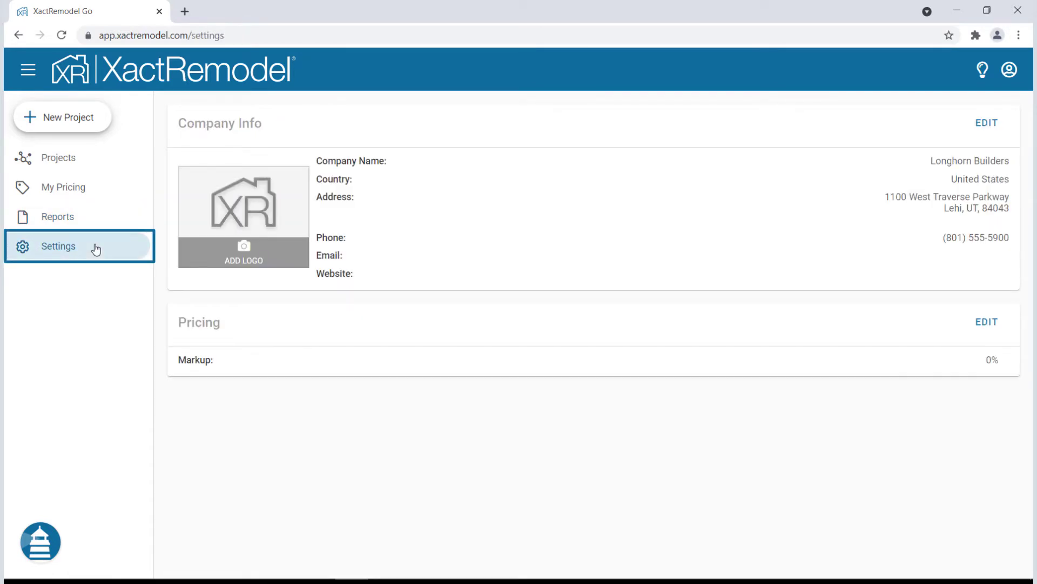
pyautogui.click(242, 255)
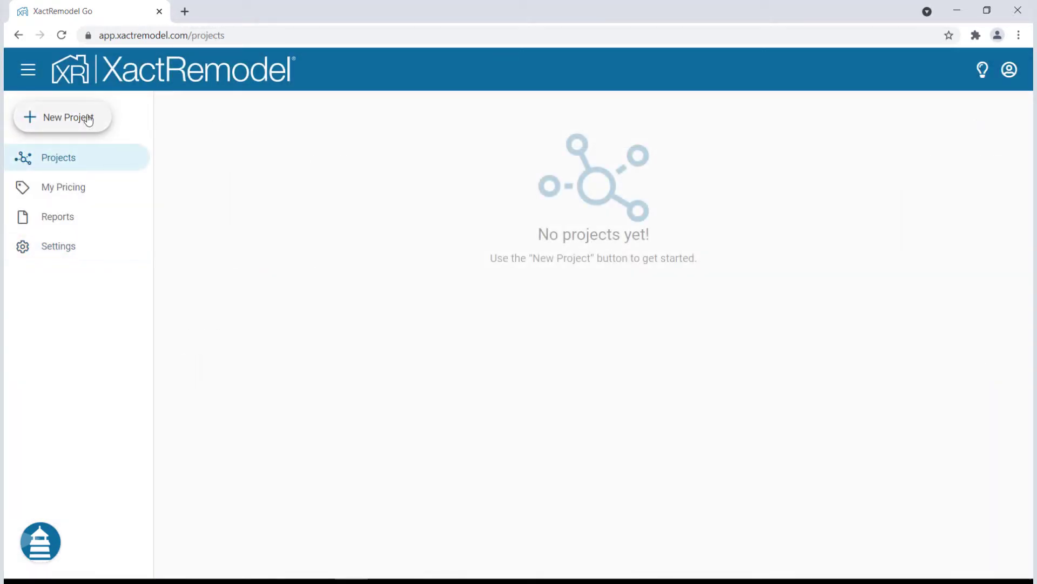
# Start a new project named 'Hodges Remodel' and enter the site's address, city, state and ZIP
pyautogui.click(88, 120)
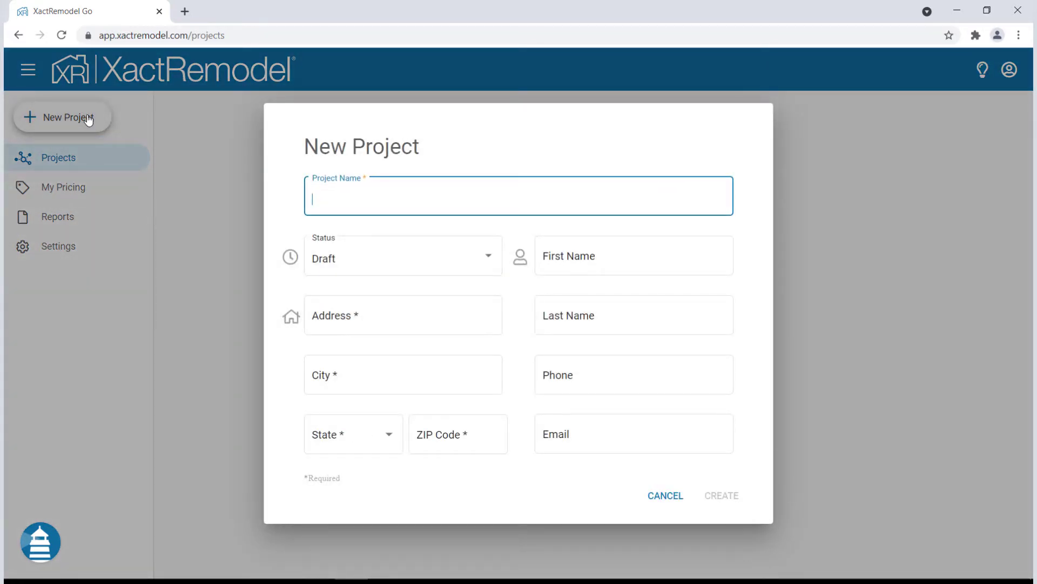
pyautogui.write('Hodges Remodel')
pyautogui.press('Tab')
pyautogui.press('Tab')
pyautogui.write('5')
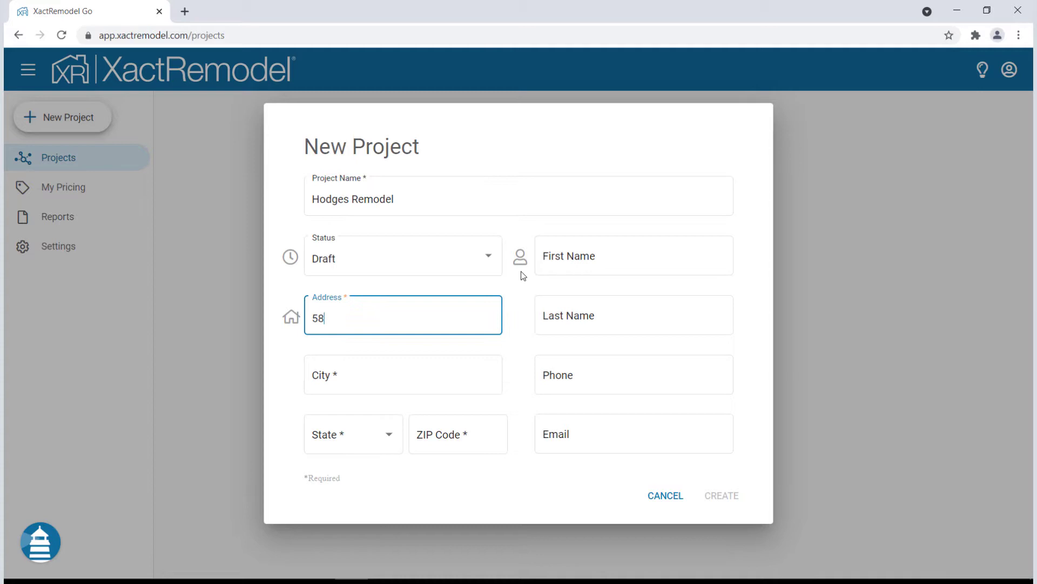
pyautogui.press('Tab')
pyautogui.press('Tab')
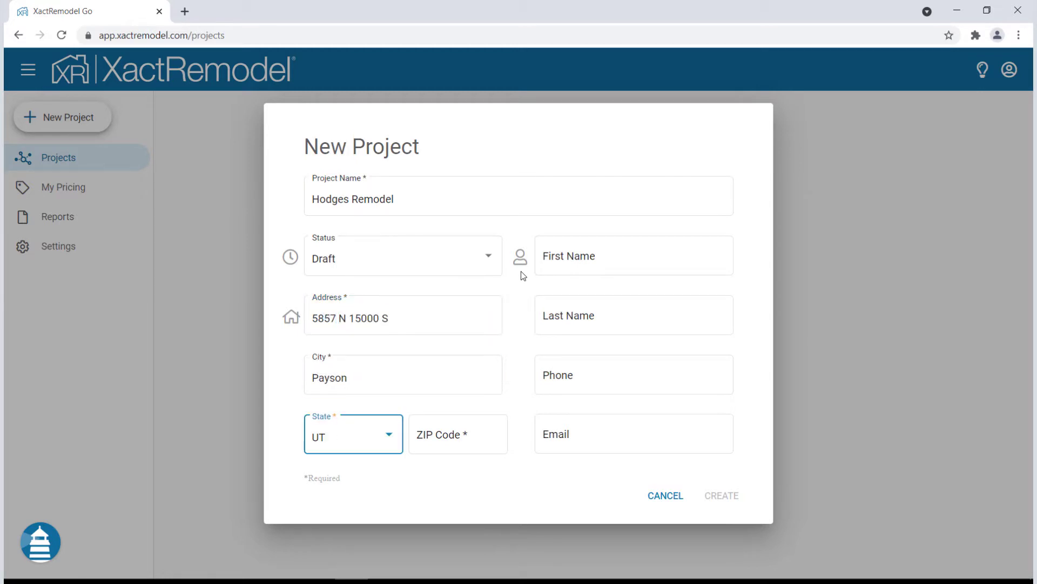
pyautogui.press('Tab')
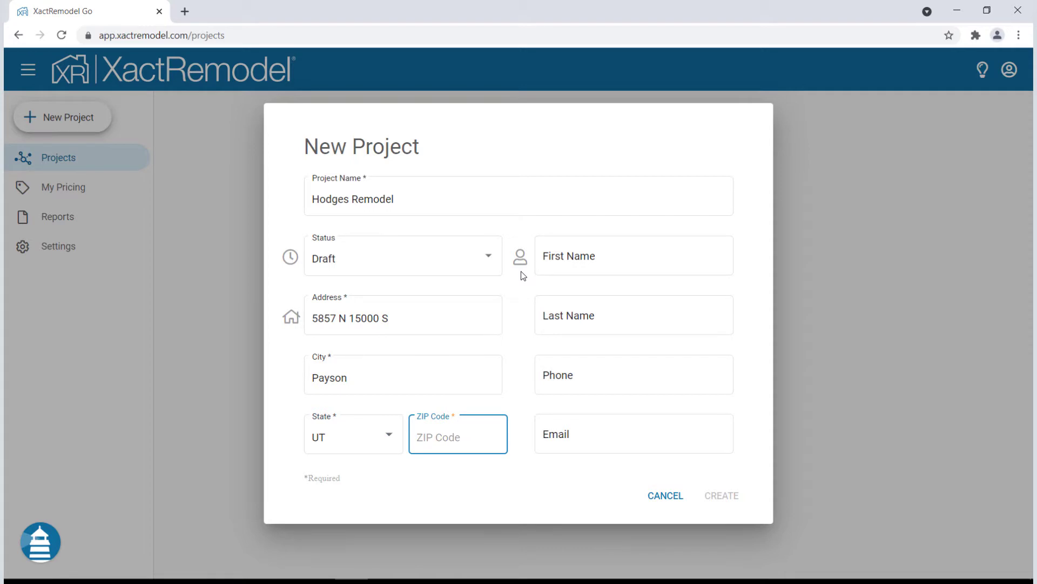
# Enter the client's first and last name, phone number and e-mail, then create the project
pyautogui.press('Tab')
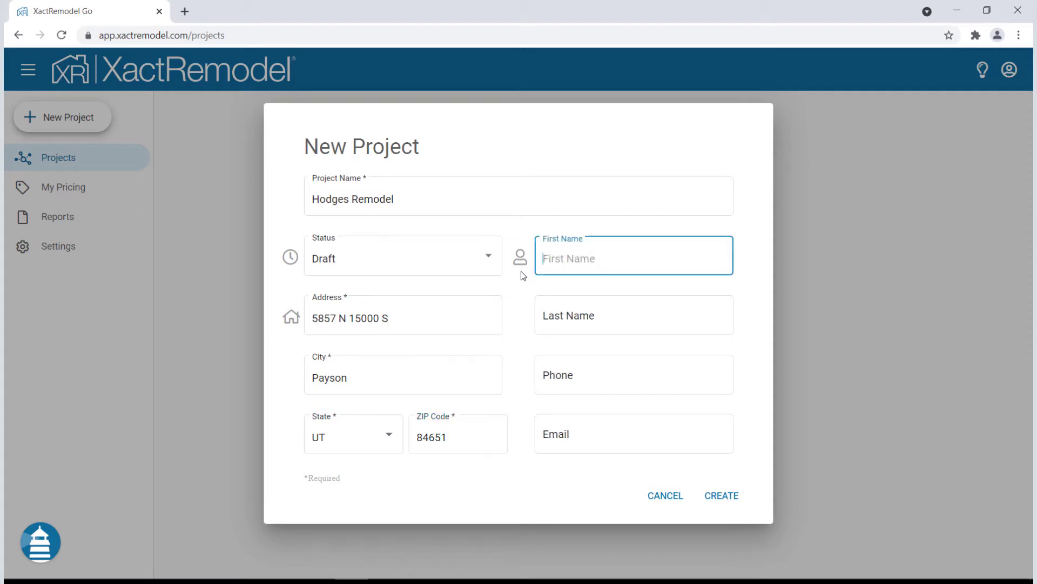
pyautogui.press('Tab')
pyautogui.press('Tab')
pyautogui.write('8')
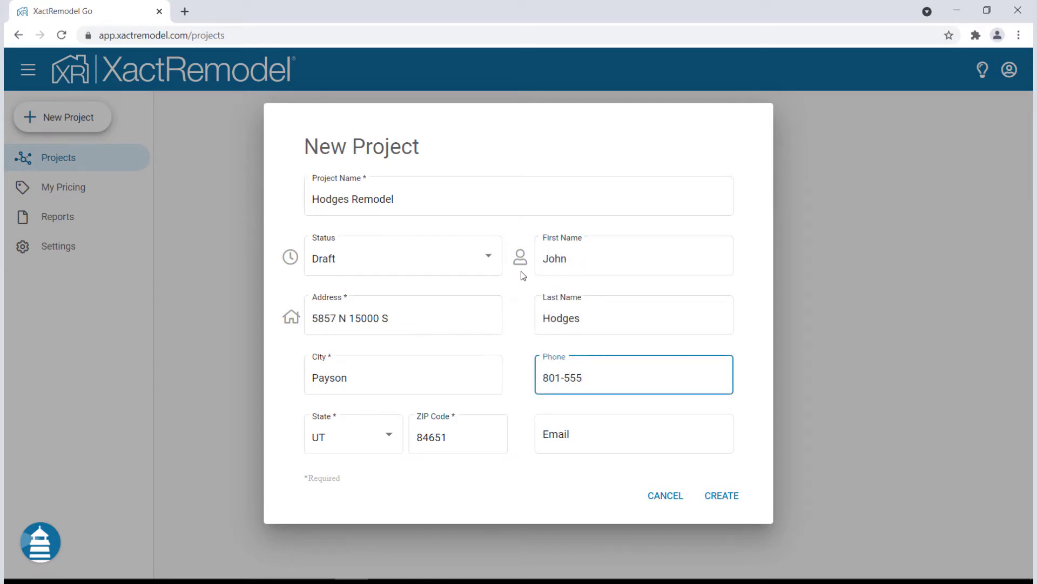
pyautogui.write('01) 555-0234')
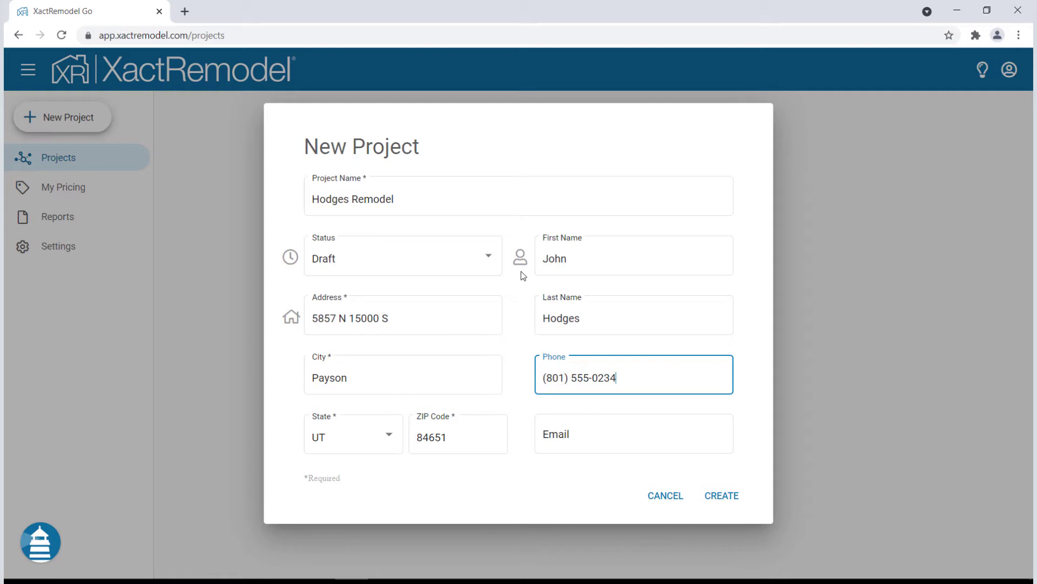
pyautogui.press('Tab')
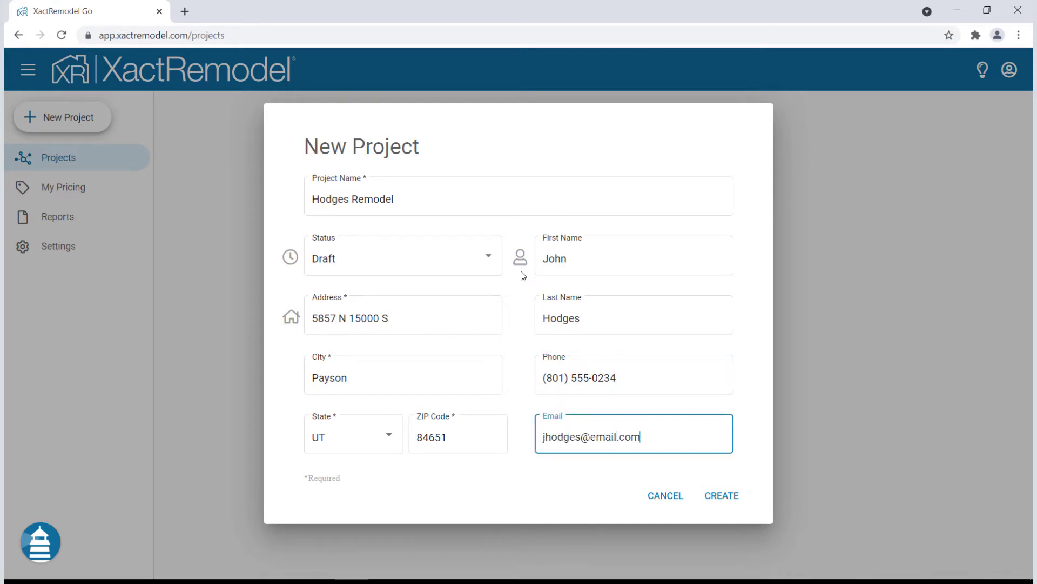
pyautogui.click(720, 496)
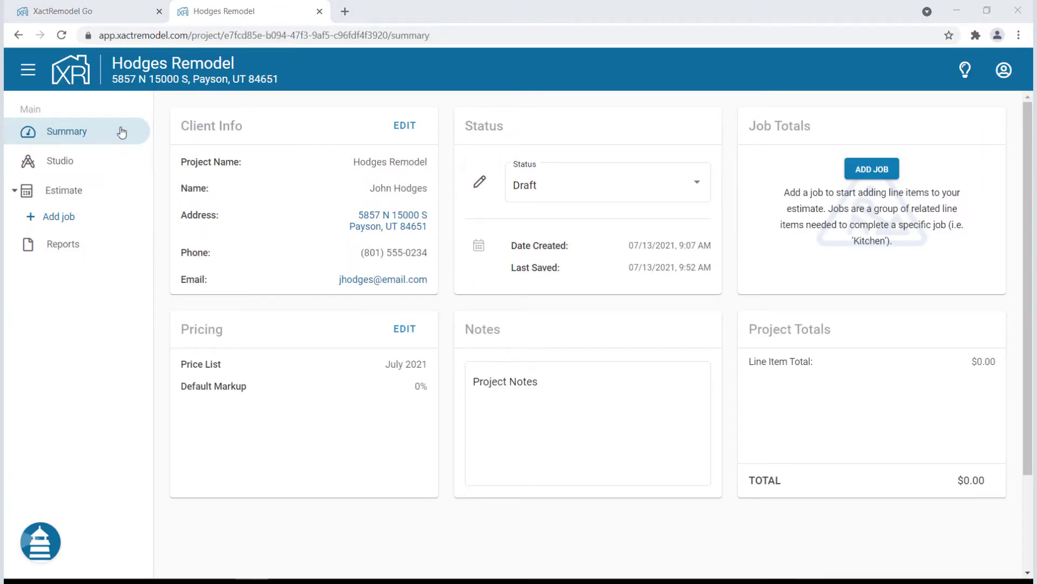
pyautogui.click(117, 162)
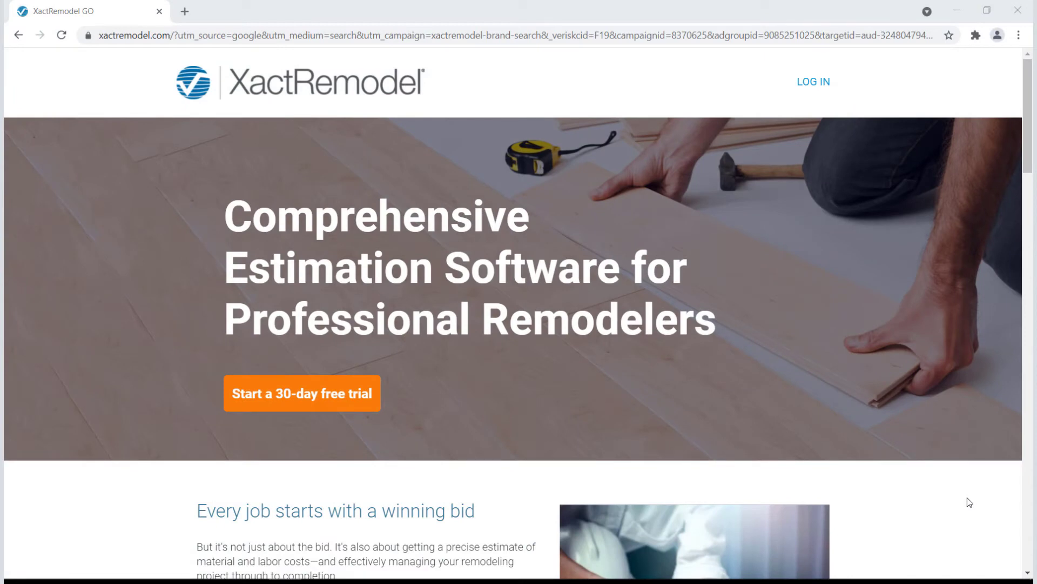
pyautogui.scroll(-8, 970, 502)
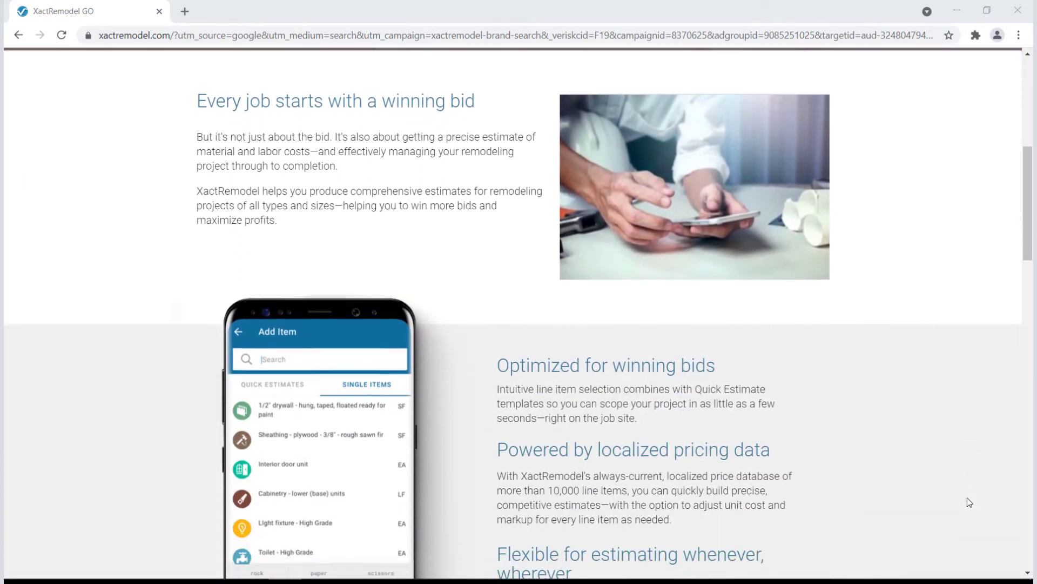
pyautogui.scroll(-7, 967, 497)
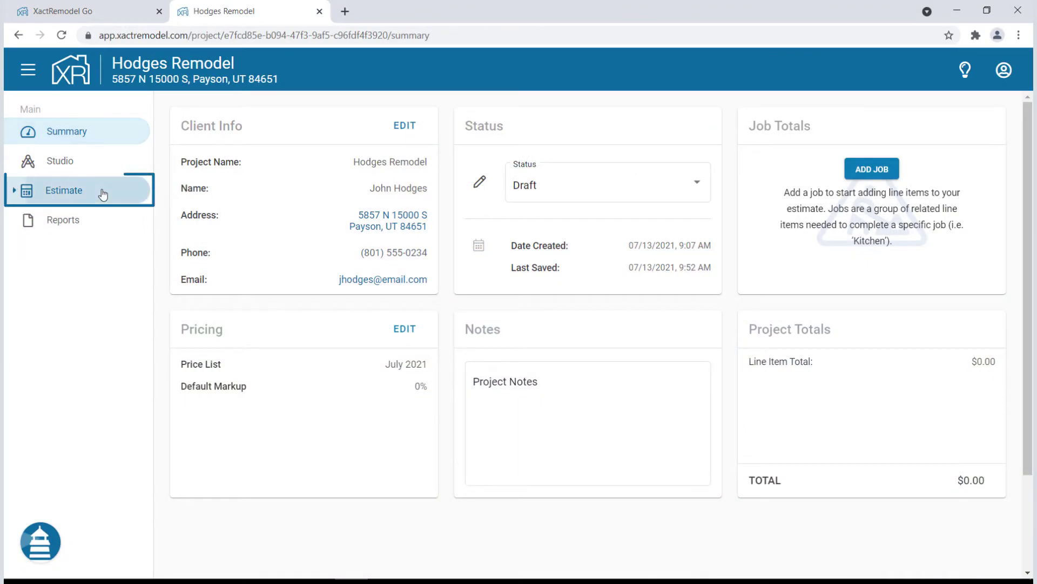
pyautogui.click(103, 194)
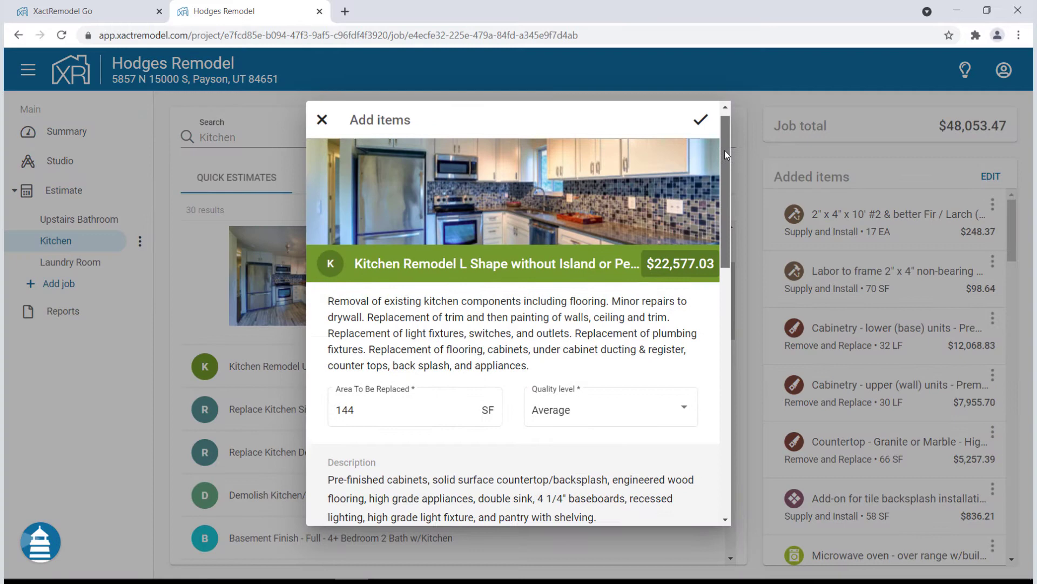
# Add a new job to the Hodges Remodel estimate and name it 'Upstairs Bathroom'
pyautogui.moveTo(724, 150); pyautogui.dragTo(729, 409)
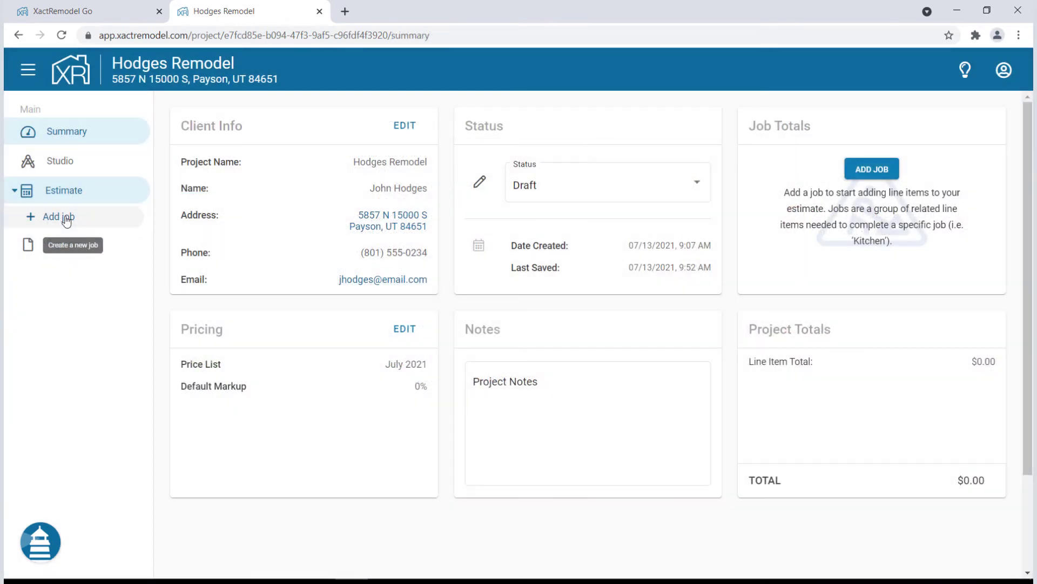
pyautogui.click(65, 219)
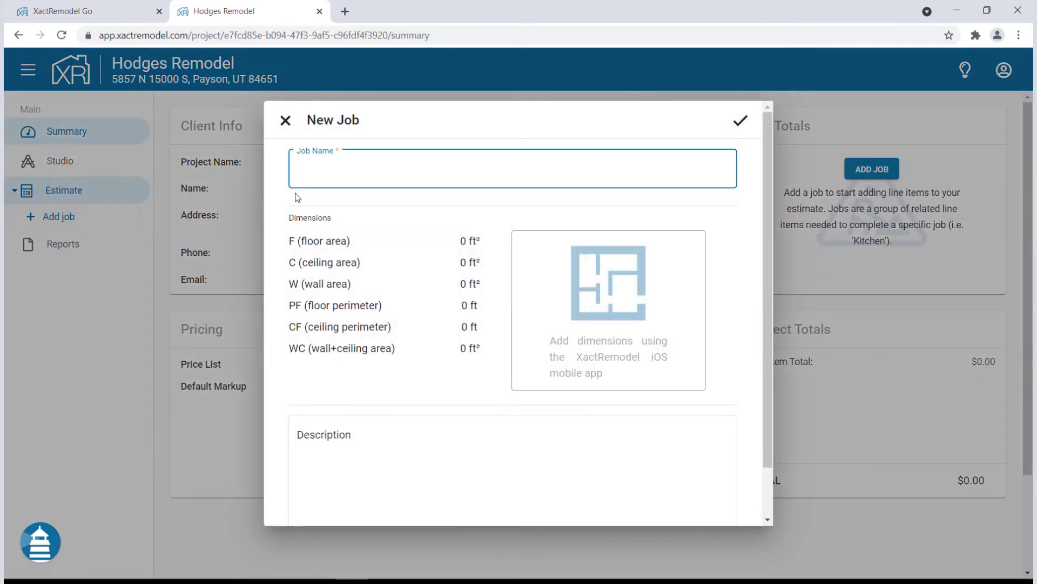
pyautogui.write('Upstairs Bathroom')
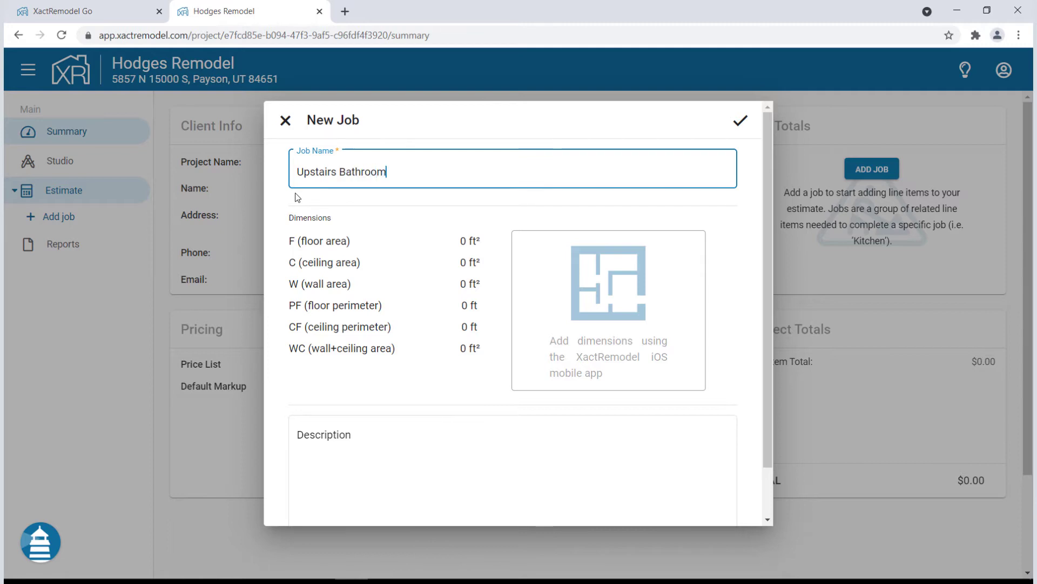
# Save the Upstairs Bathroom job and preview the Bathroom Remodel - Full Bath quick estimate without adding it
pyautogui.click(737, 123)
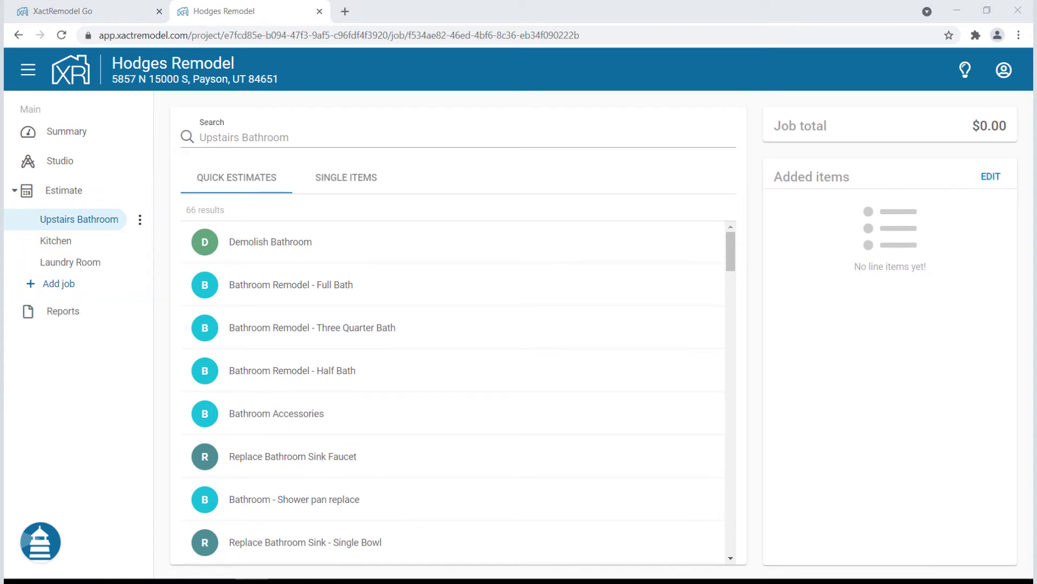
pyautogui.click(242, 180)
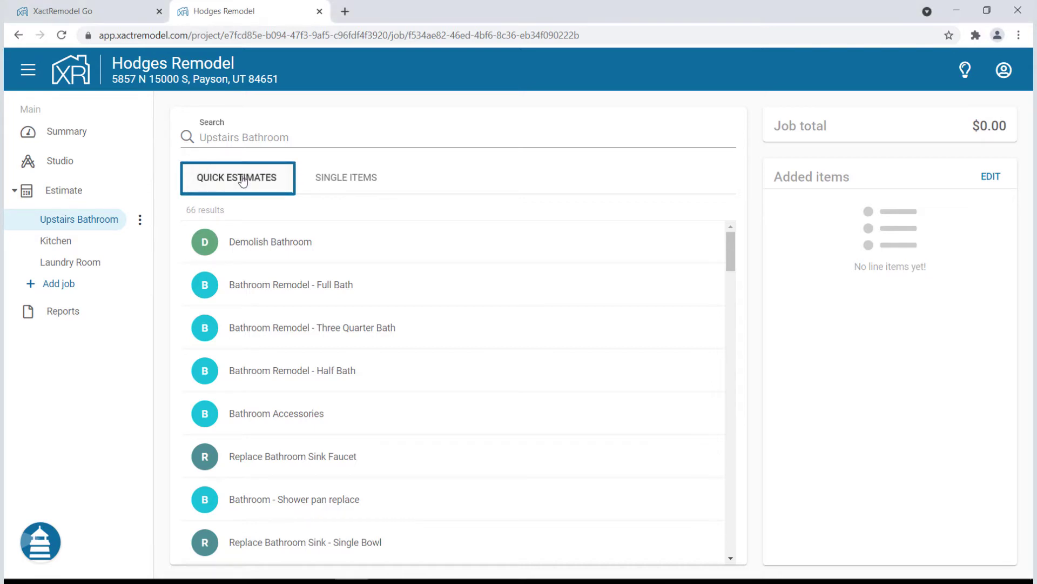
pyautogui.click(453, 309)
pyautogui.moveTo(728, 151); pyautogui.dragTo(722, 371)
pyautogui.press('Escape')
# Search the single items catalogue for 'sink', then clear the search back to quick estimates
pyautogui.click(360, 177)
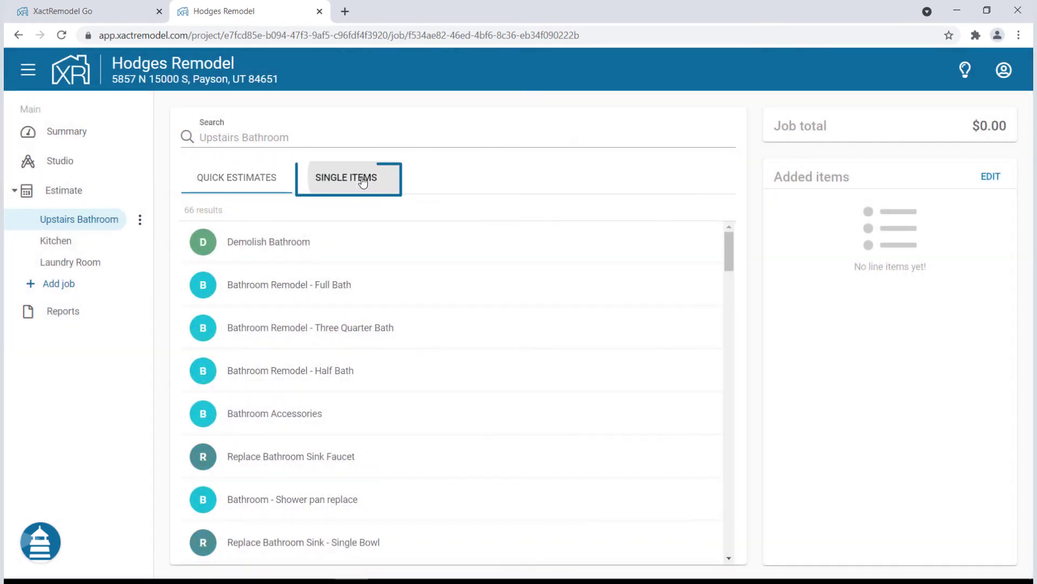
pyautogui.click(343, 139)
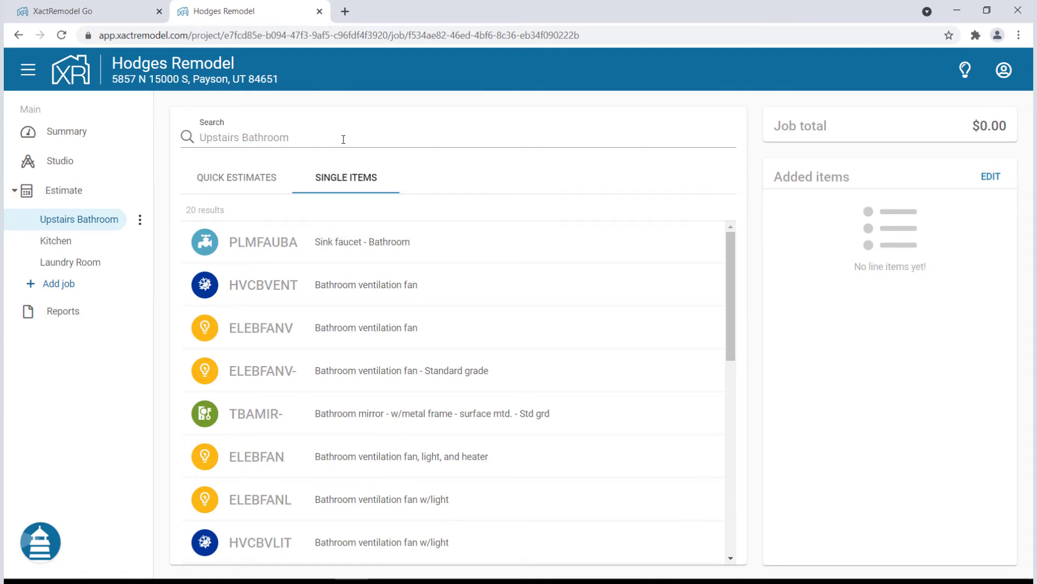
pyautogui.write('sink')
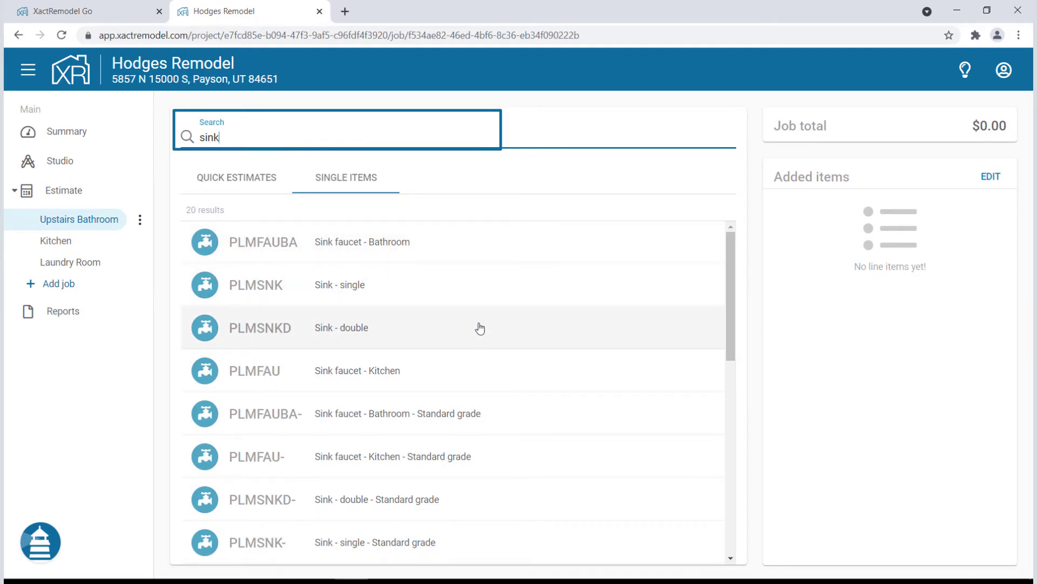
pyautogui.press('Escape')
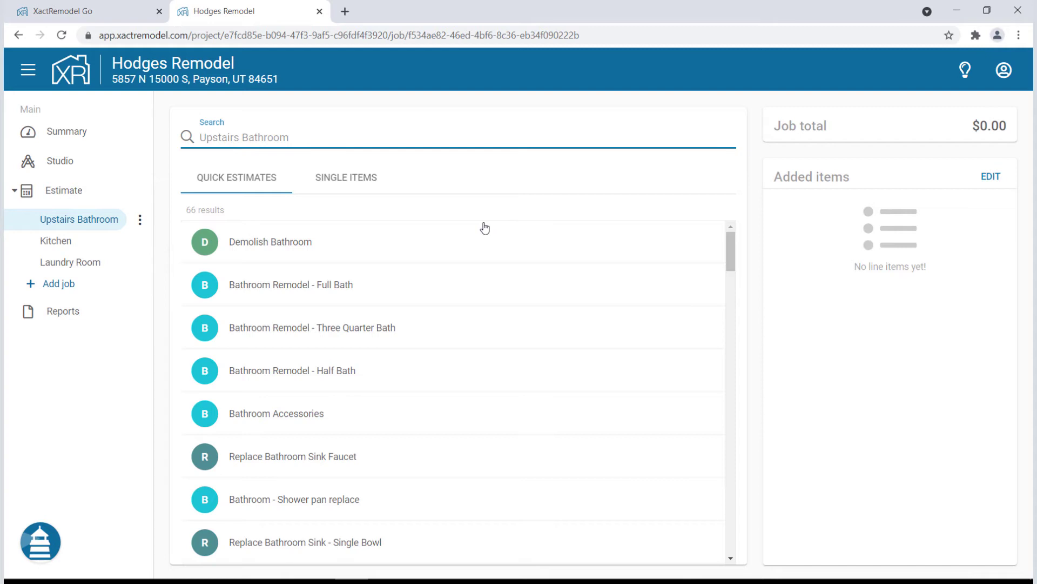
# Add Bathroom Remodel - Full Bath with its area changed from 40 to 75 SF and High quality
pyautogui.click(480, 285)
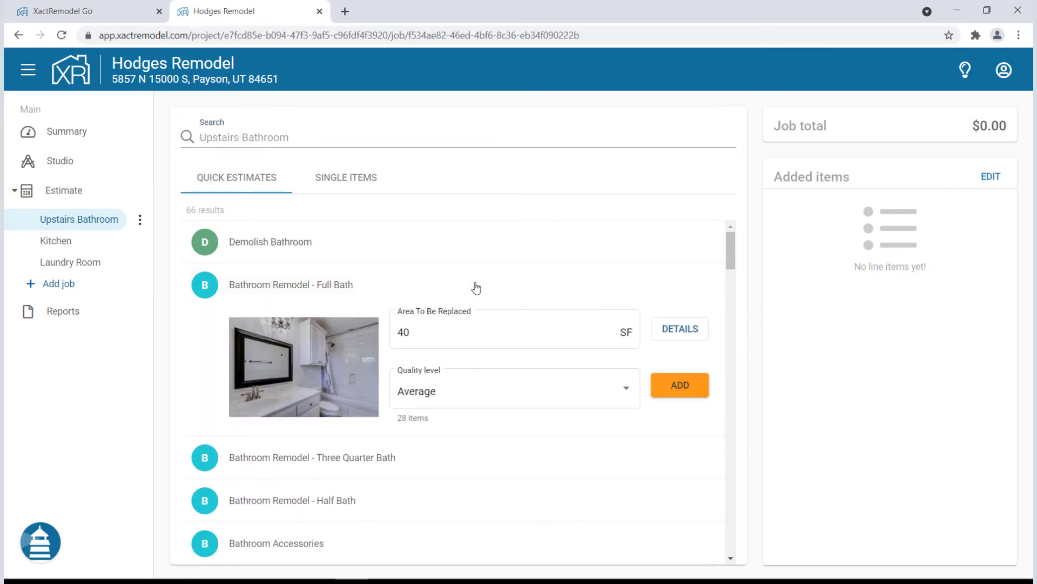
pyautogui.click(681, 329)
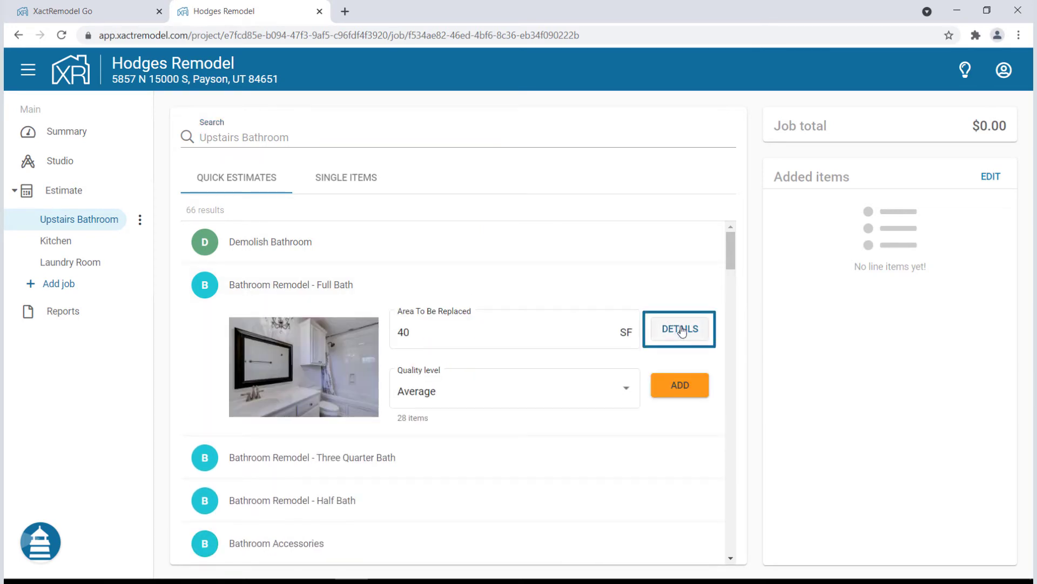
pyautogui.click(681, 330)
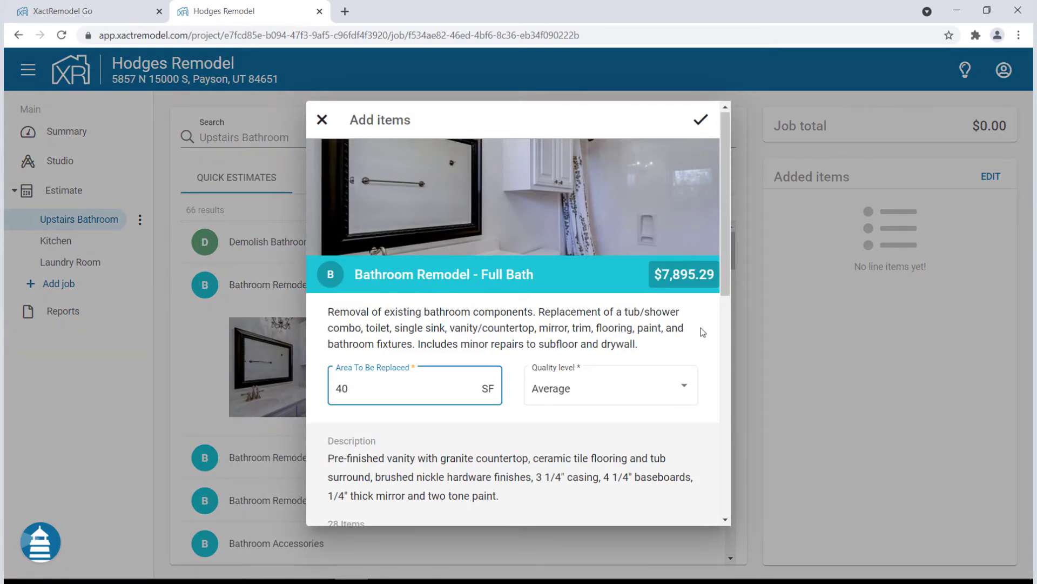
pyautogui.scroll(-5, 703, 332)
pyautogui.scroll(-3, 701, 327)
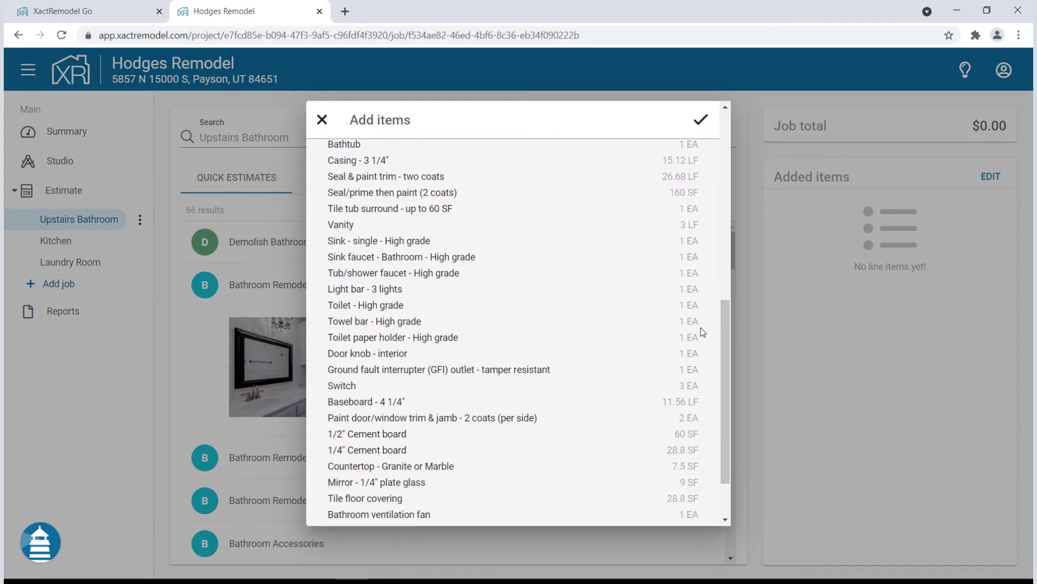
pyautogui.scroll(8, 701, 327)
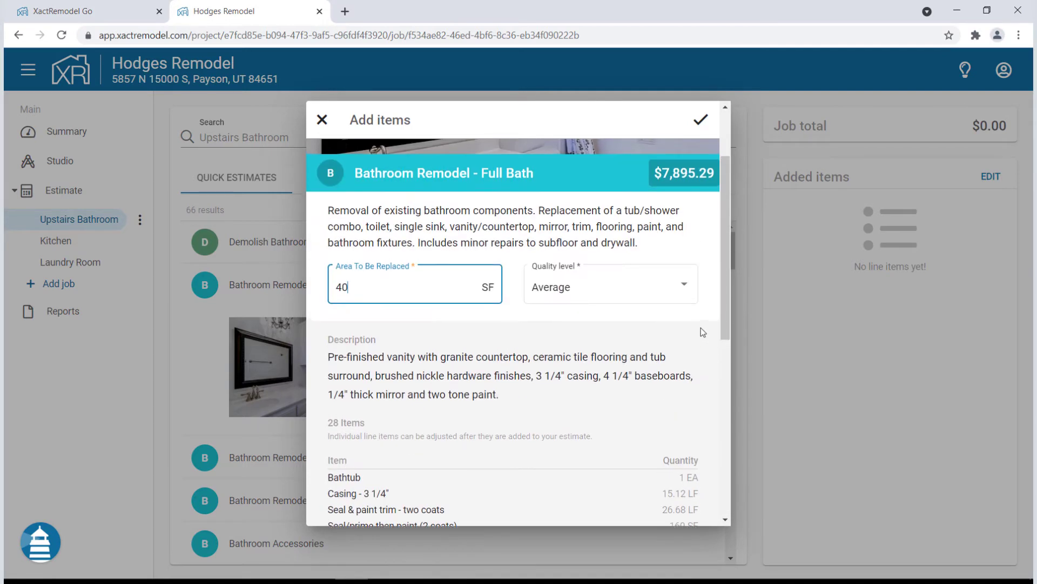
pyautogui.moveTo(365, 388); pyautogui.dragTo(332, 392)
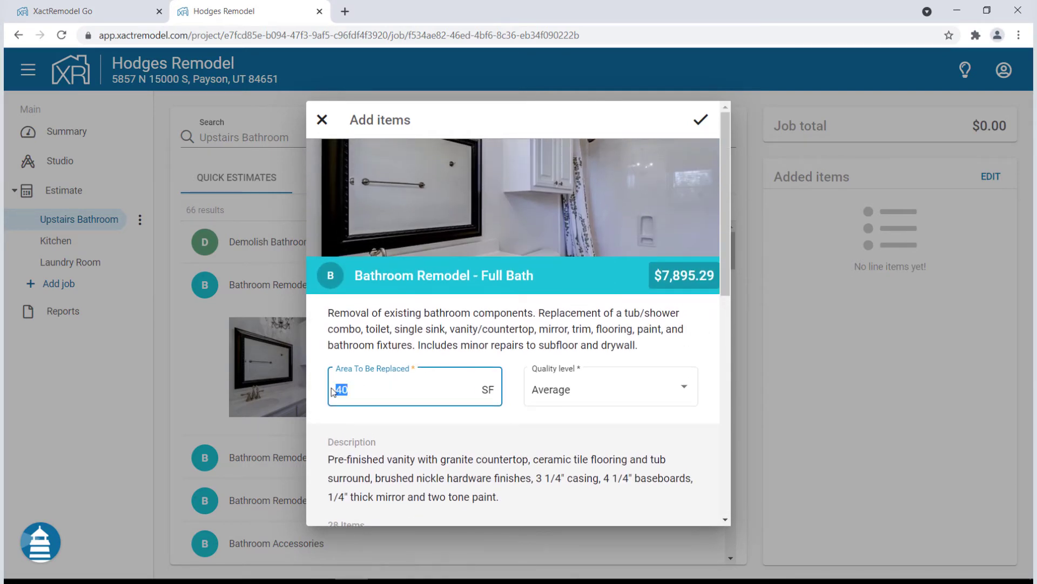
pyautogui.write('75')
pyautogui.click(624, 393)
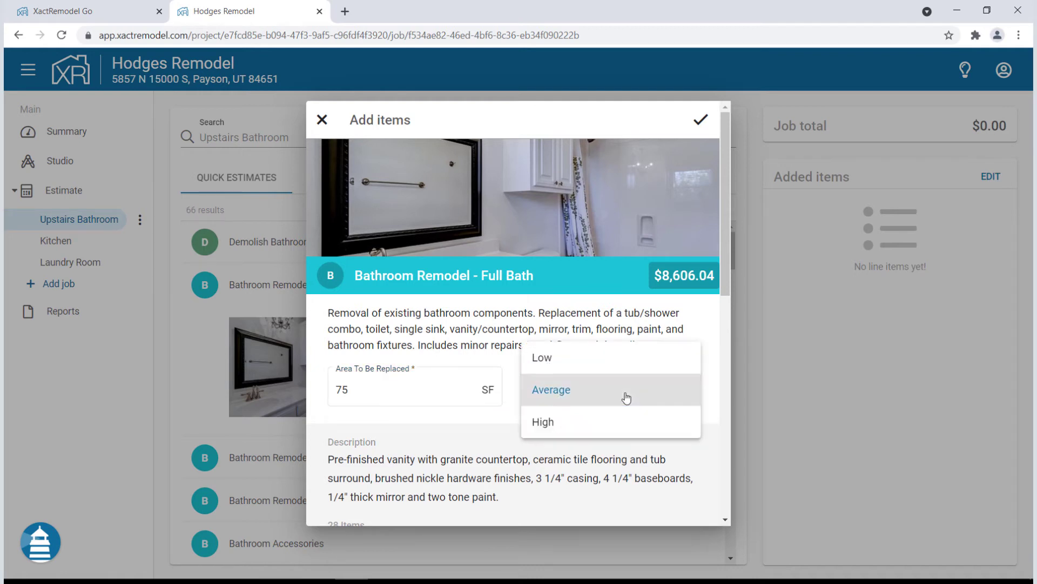
pyautogui.click(623, 420)
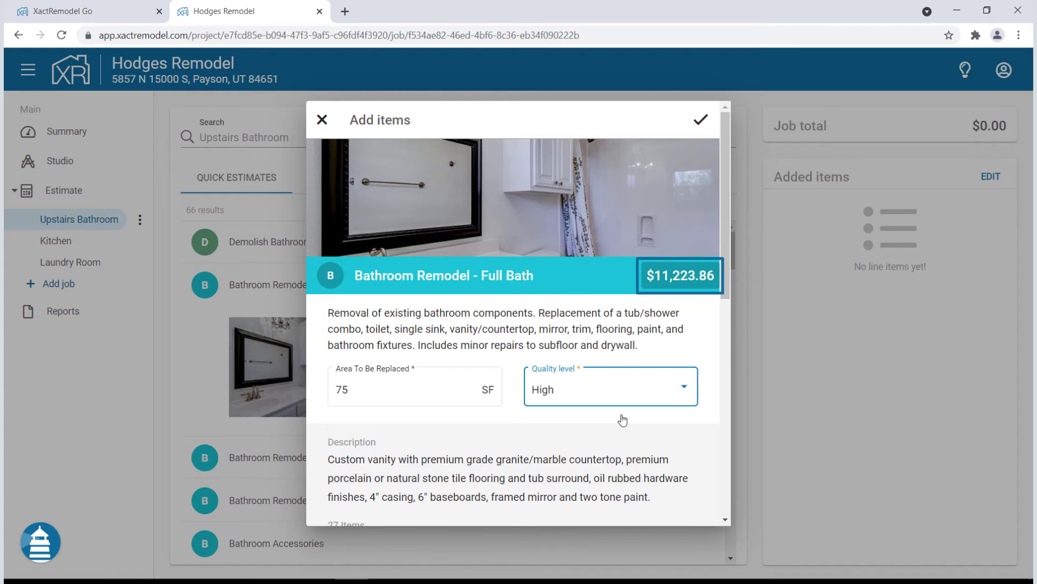
pyautogui.click(702, 121)
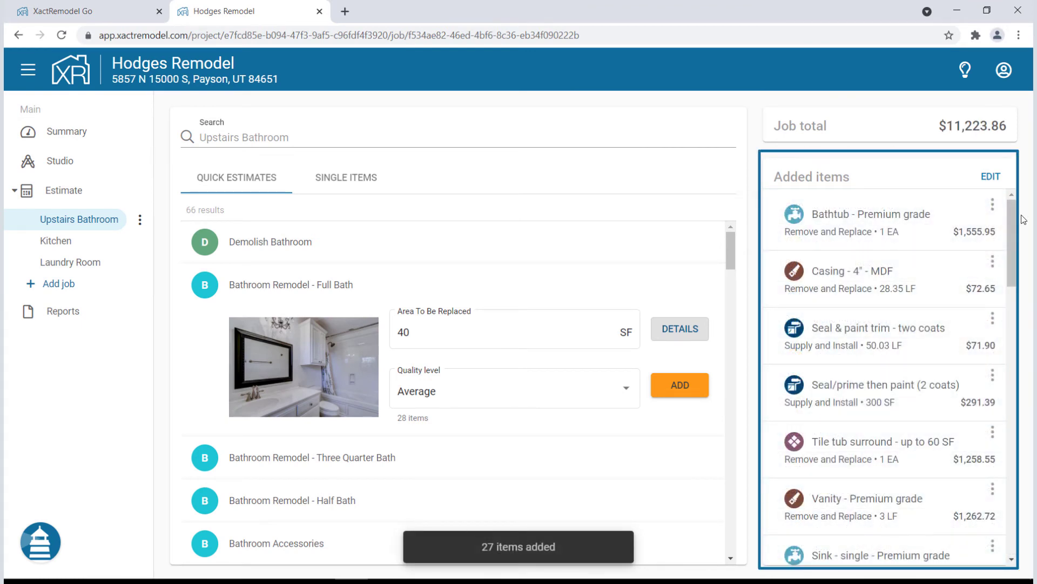
# Delete the Toilet - Premium grade item and move Rough in plumbing below Tub/shower faucet
pyautogui.click(904, 219)
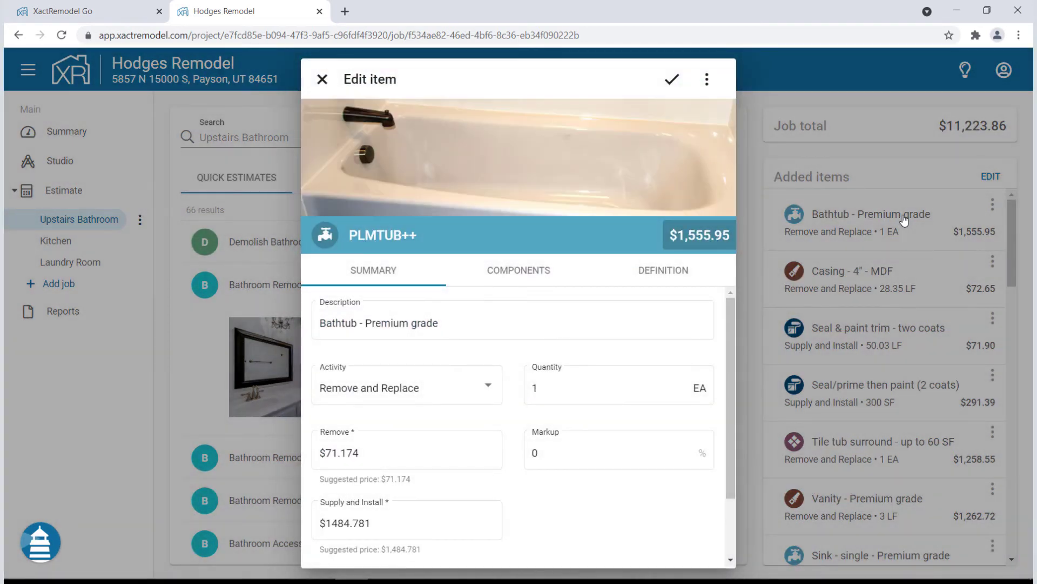
pyautogui.click(994, 282)
pyautogui.scroll(-8, 994, 282)
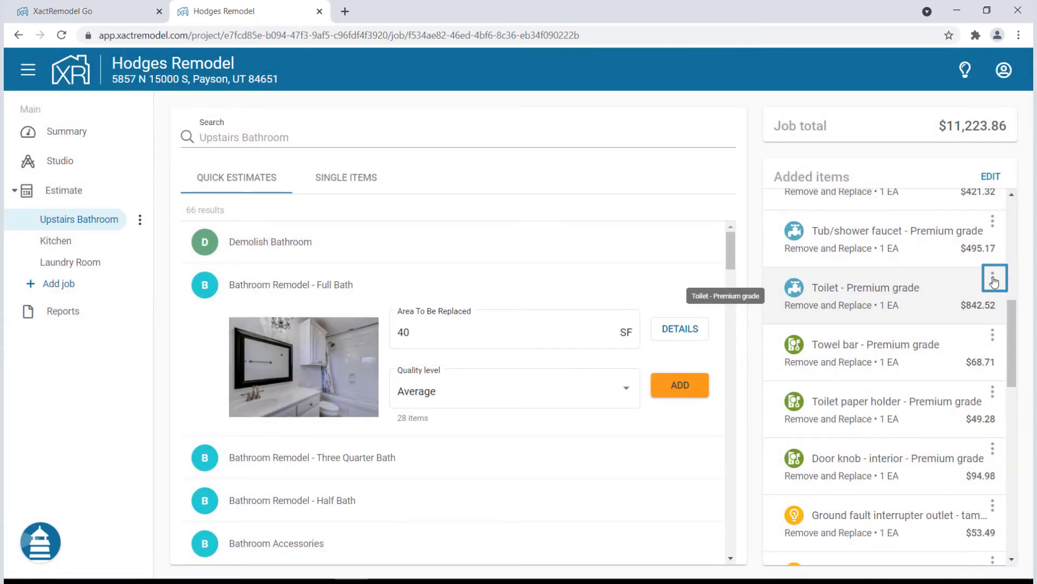
pyautogui.click(994, 281)
pyautogui.click(967, 293)
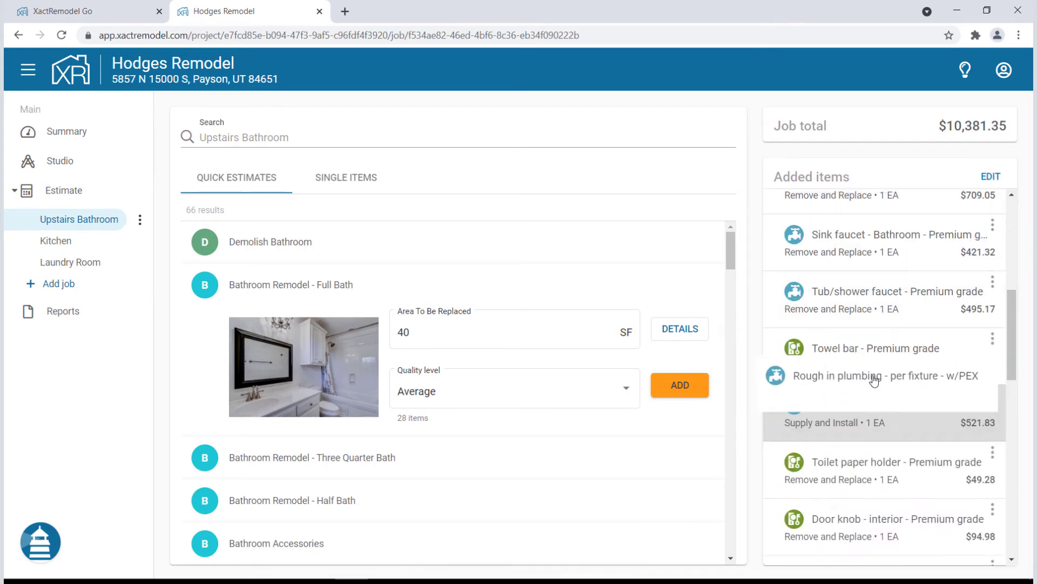
pyautogui.moveTo(874, 379); pyautogui.dragTo(871, 364)
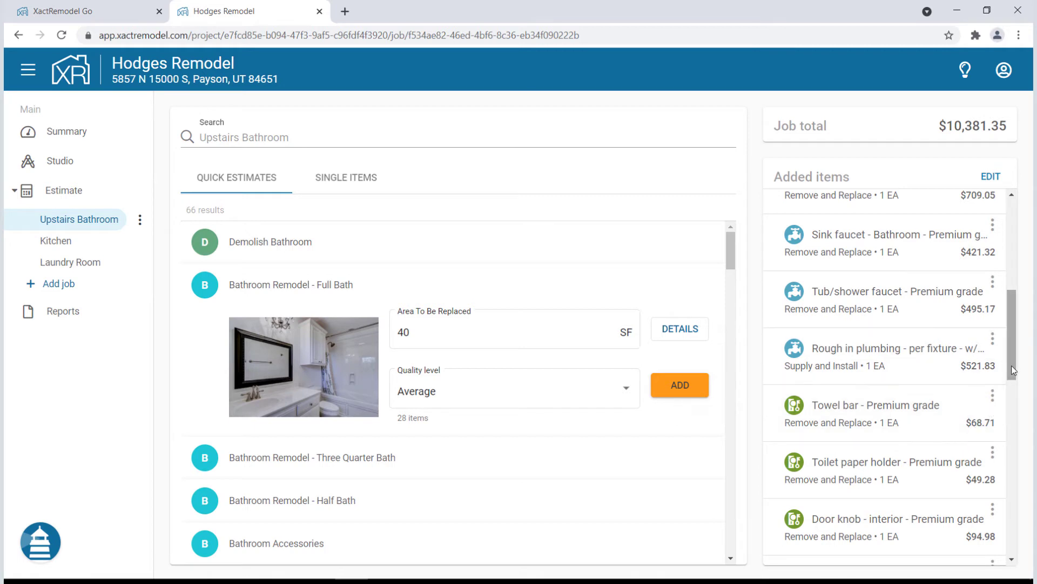
pyautogui.moveTo(1013, 370); pyautogui.dragTo(1013, 273)
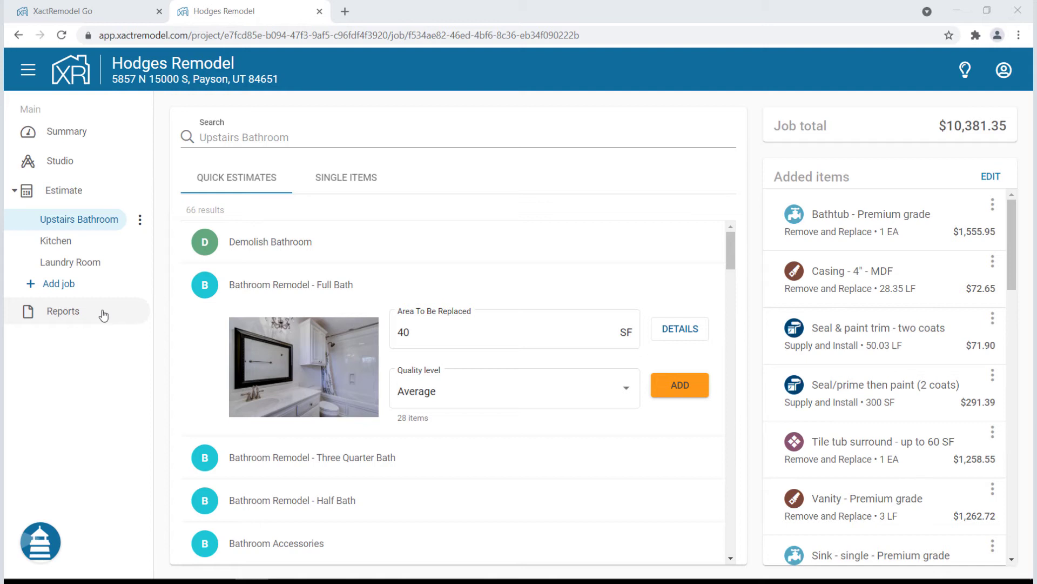
# Generate the Proposal report with Line Item Note switched off and download it as a PDF
pyautogui.click(103, 315)
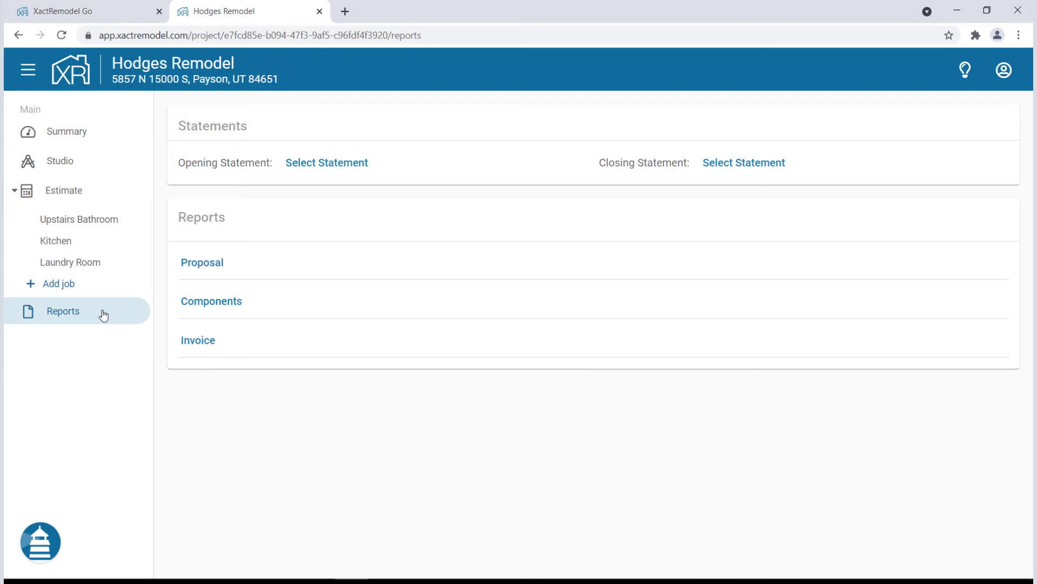
pyautogui.click(201, 265)
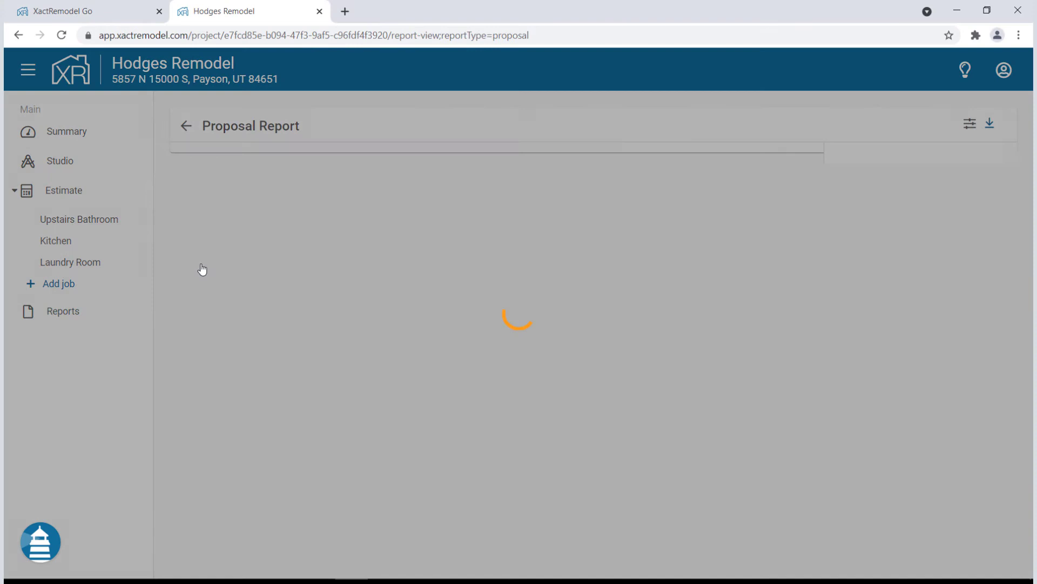
pyautogui.click(970, 125)
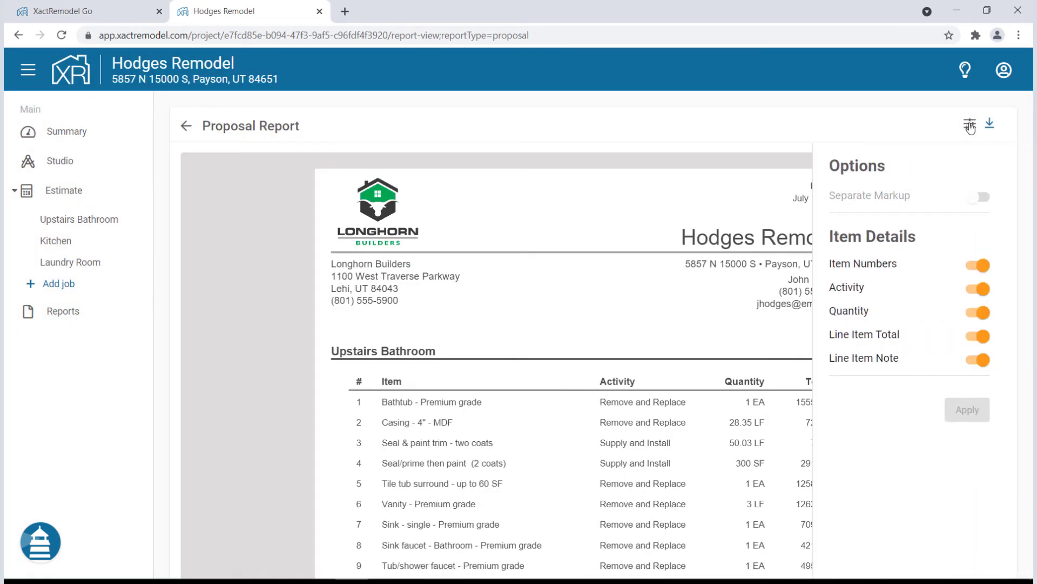
pyautogui.click(983, 360)
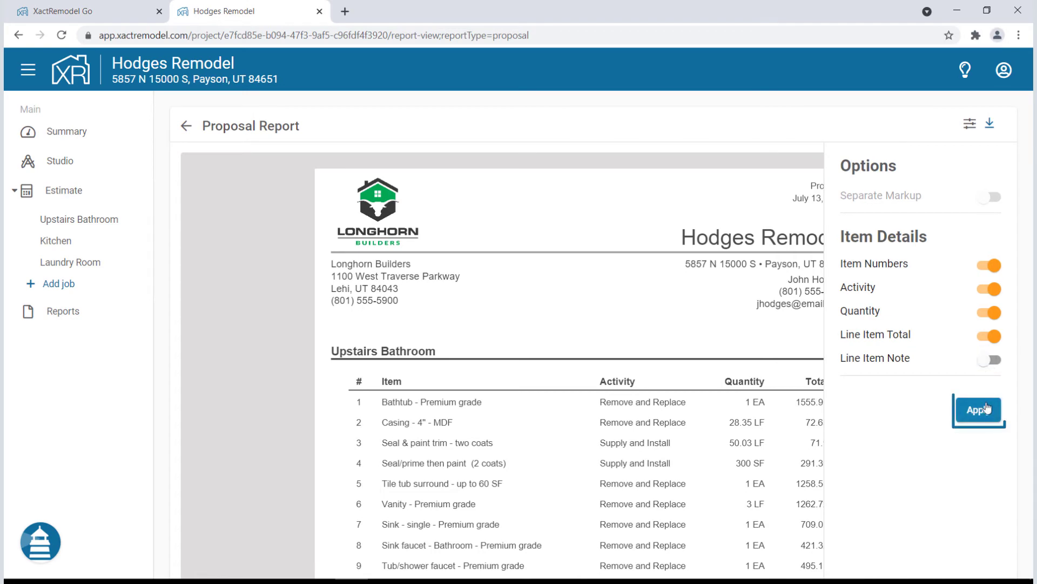
pyautogui.click(985, 410)
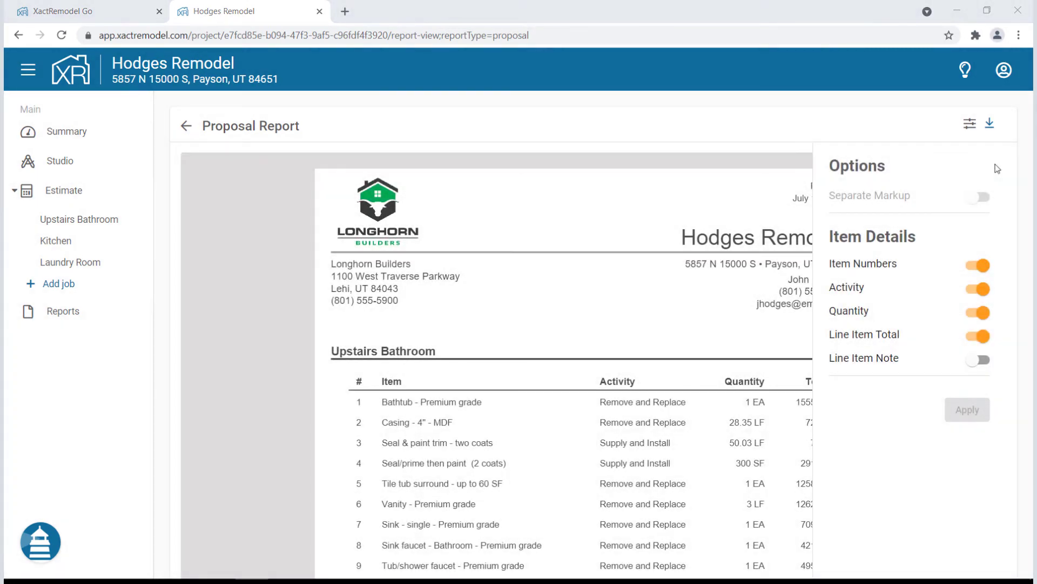
pyautogui.click(991, 129)
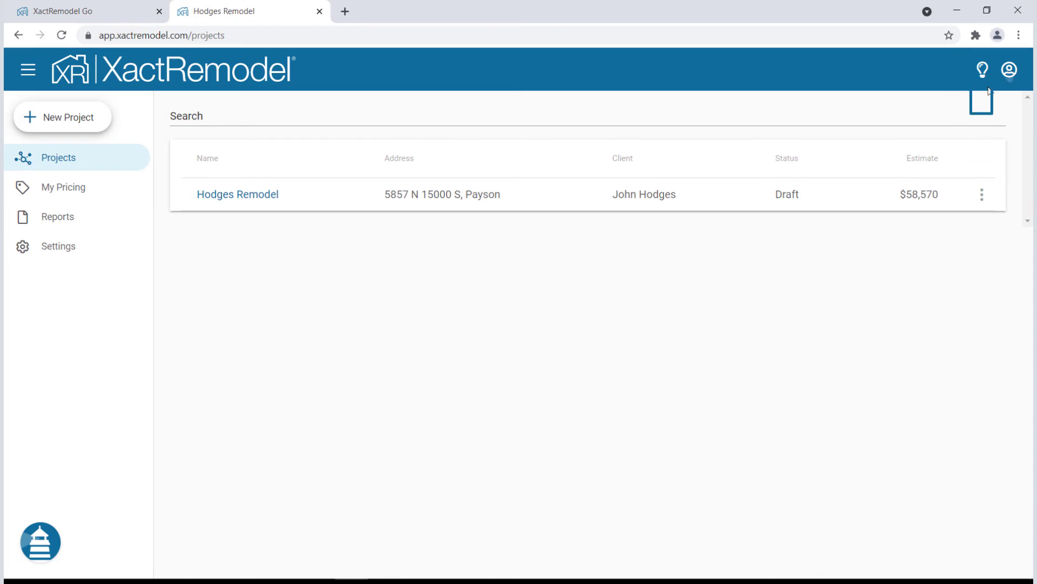
# Check the feedback and account menus, then collapse and re-expand the sidebar twice
pyautogui.click(982, 70)
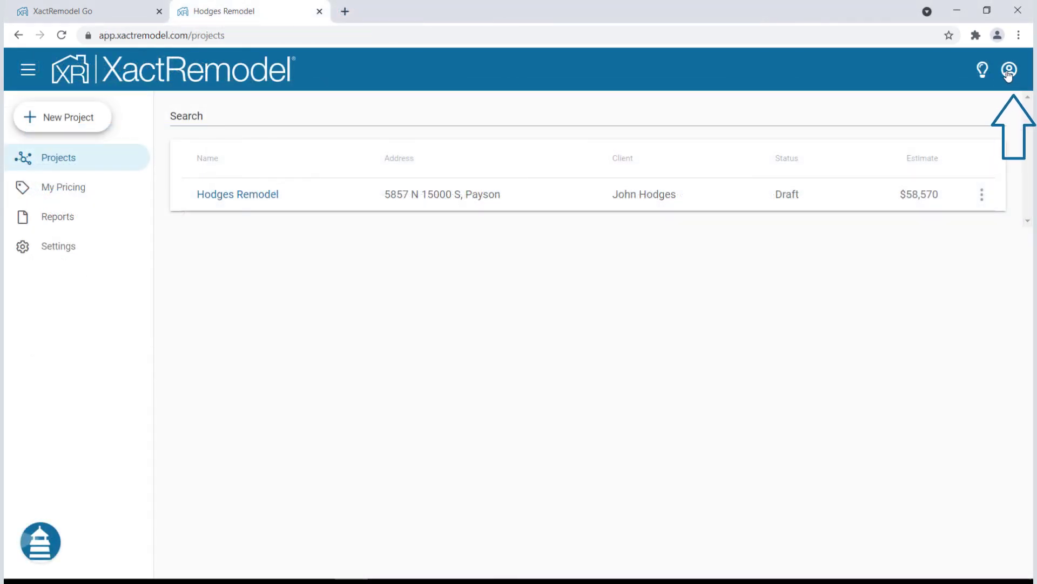
pyautogui.click(1012, 72)
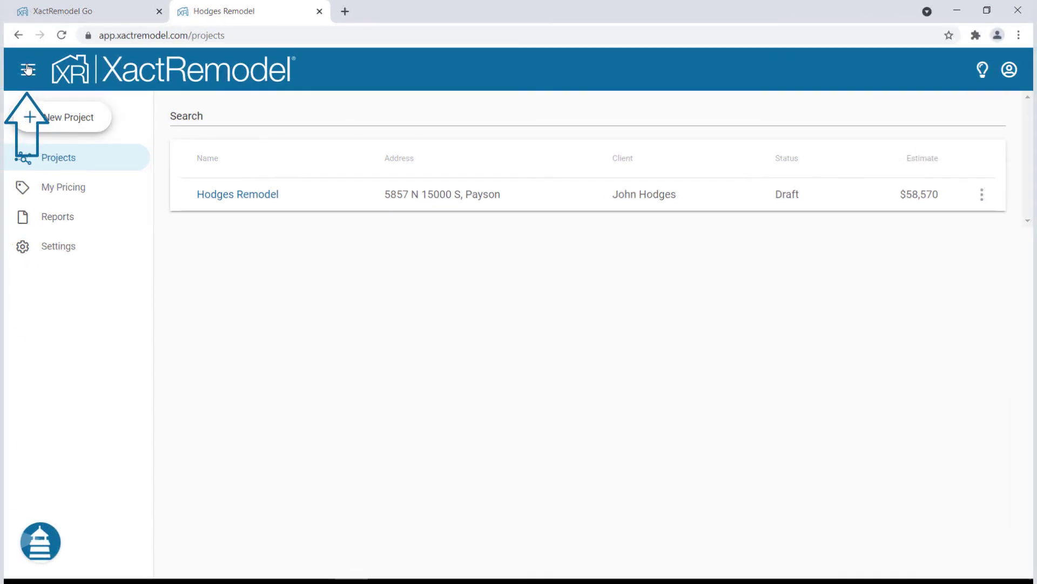
pyautogui.click(28, 70)
pyautogui.click(28, 69)
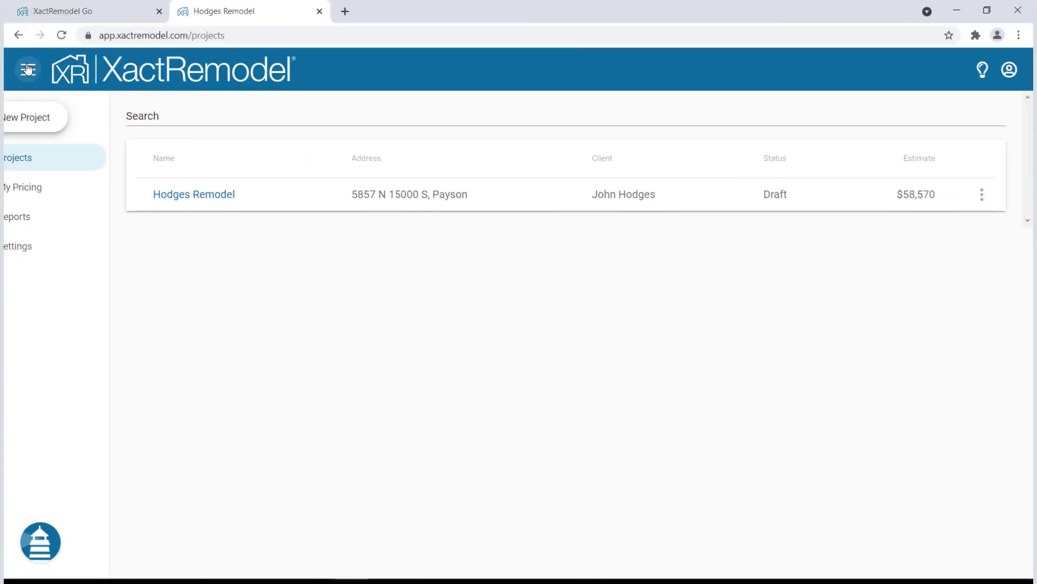
pyautogui.click(28, 69)
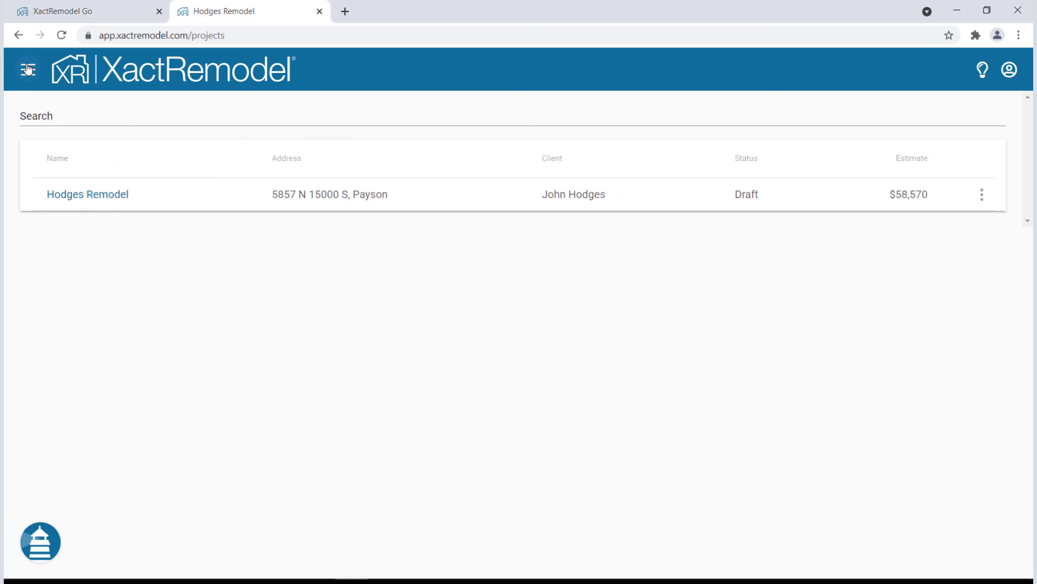
pyautogui.click(28, 68)
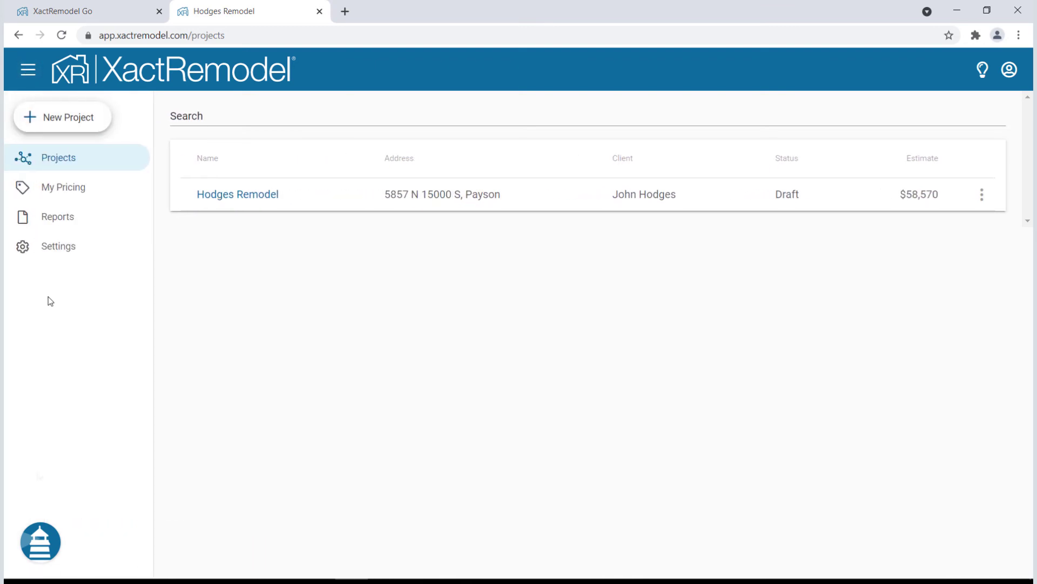
# Browse the Support panel to the Capturing Room Dimensions articles
pyautogui.click(40, 540)
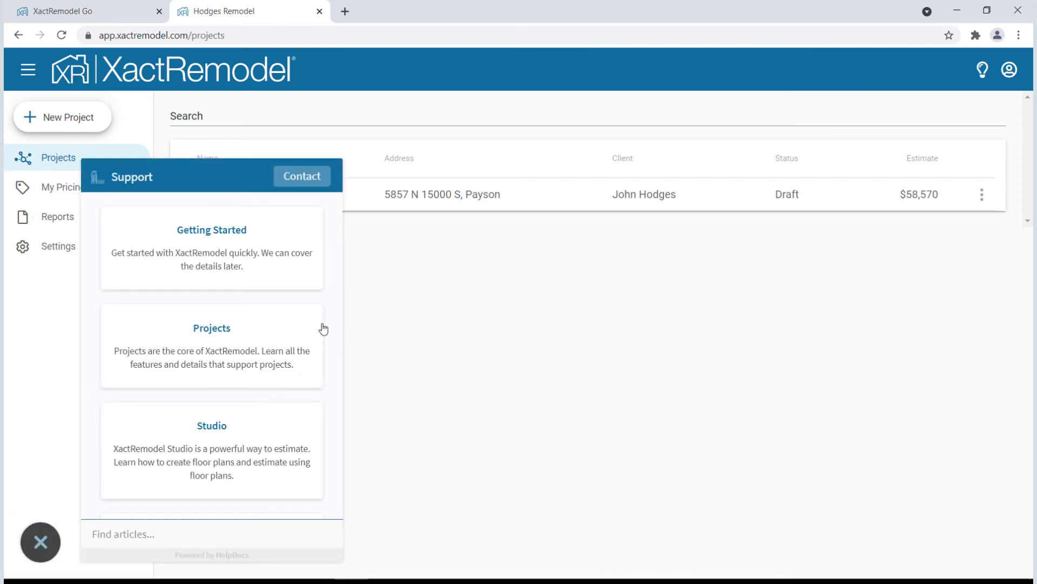
pyautogui.scroll(-5, 323, 328)
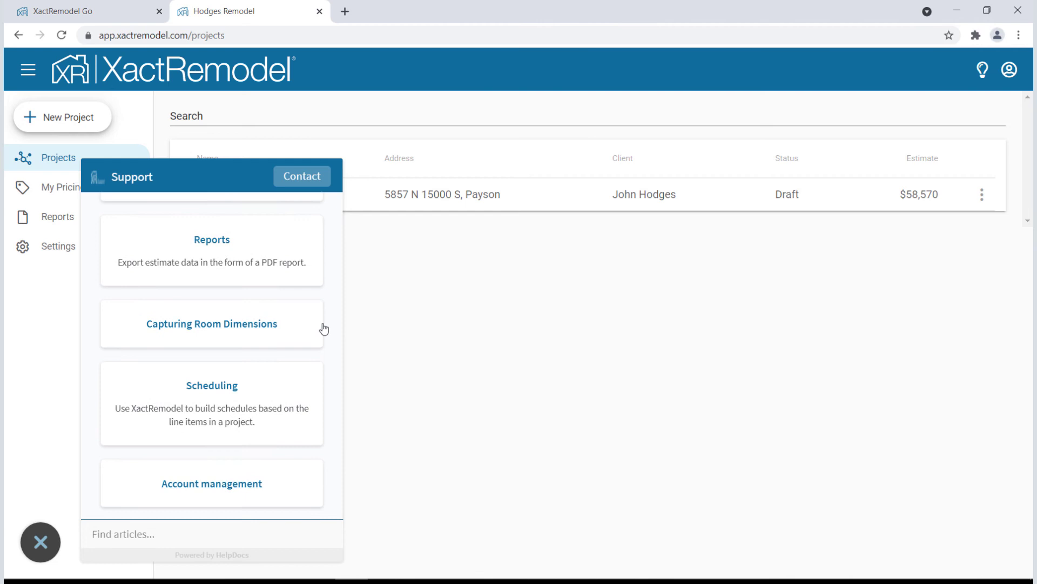
pyautogui.click(236, 324)
pyautogui.scroll(-1, 236, 325)
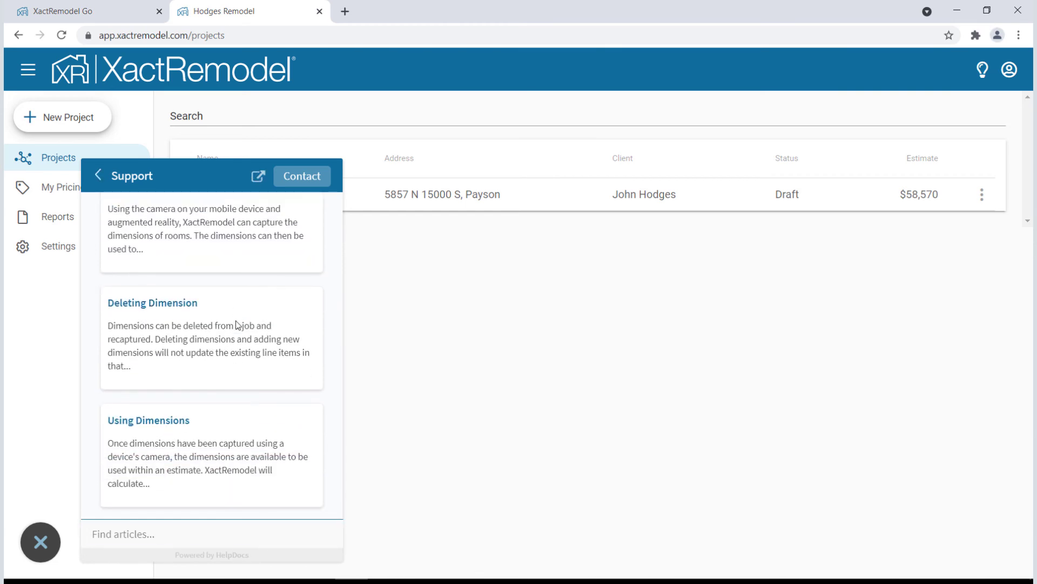
# Choose Contact in the Support panel to reach support
pyautogui.click(302, 176)
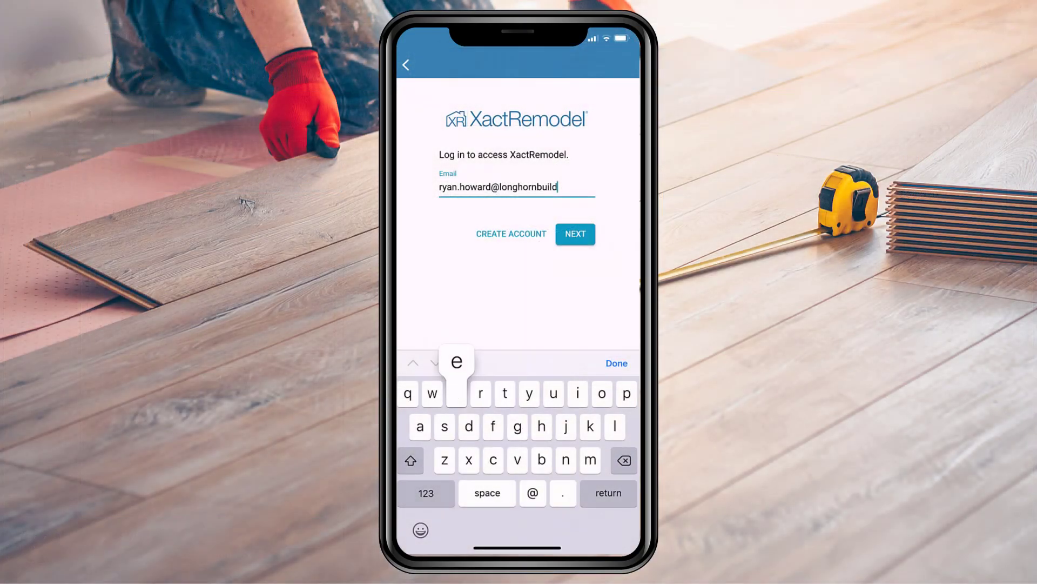